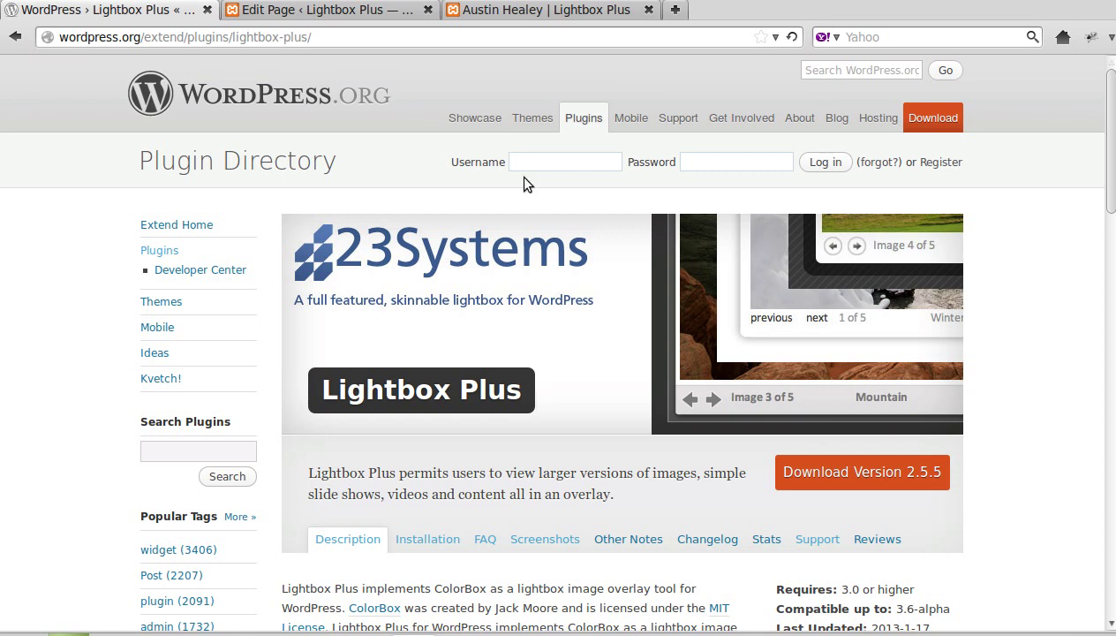
Preview the Austin Healey car photo in a lightbox, close it, and return to the page editor.
{"action": "left_click", "coordinate": [481, 11]}
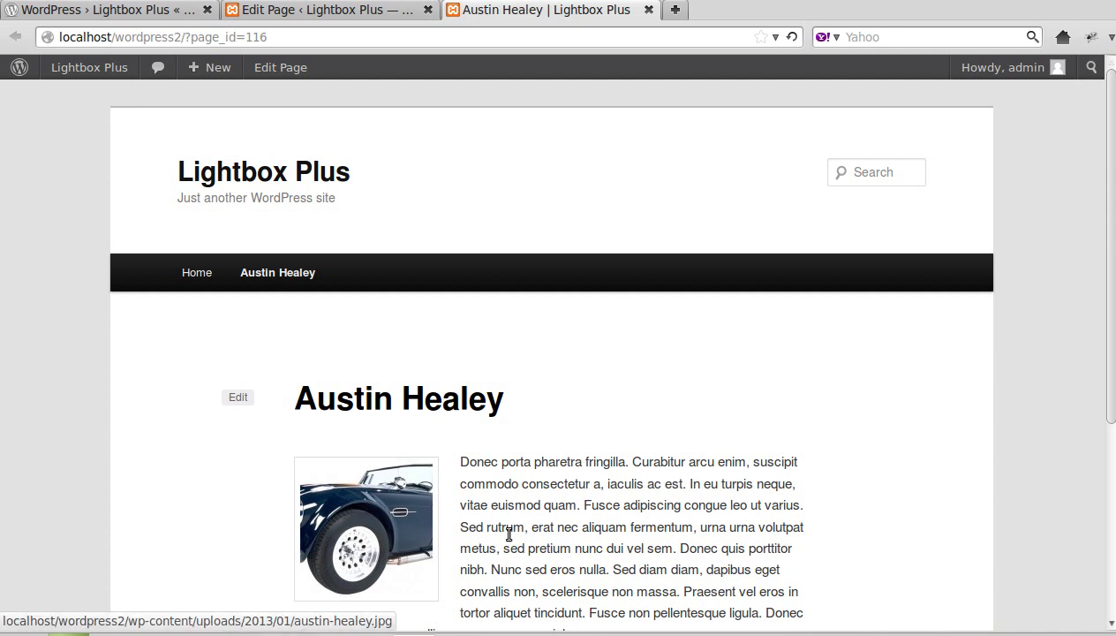
{"action": "left_click", "coordinate": [371, 530]}
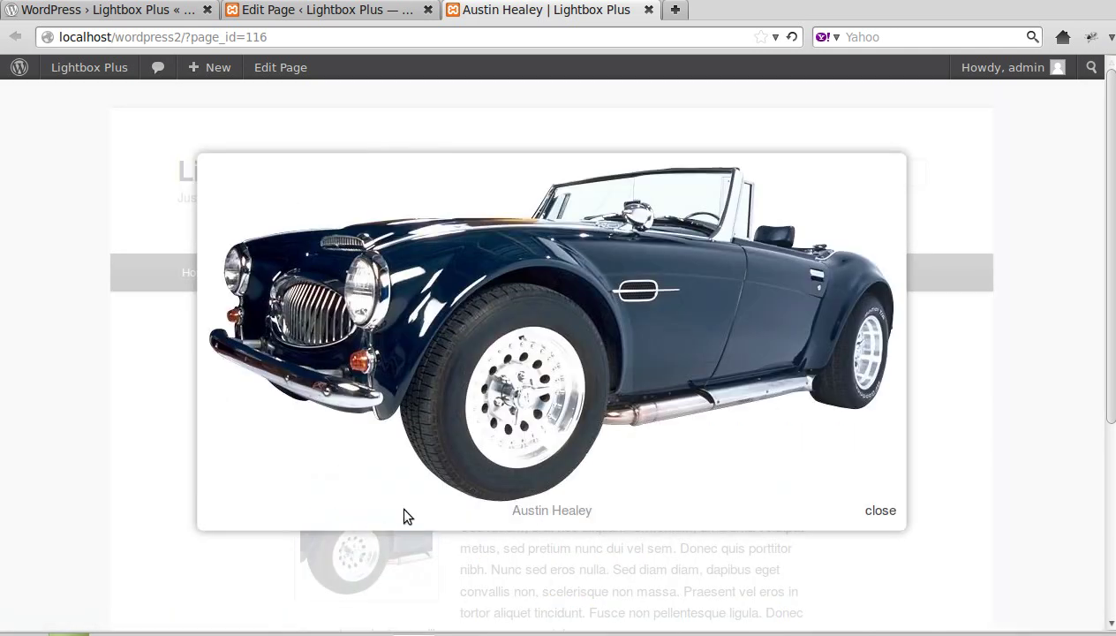
{"action": "left_click", "coordinate": [874, 511]}
{"action": "left_click", "coordinate": [377, 14]}
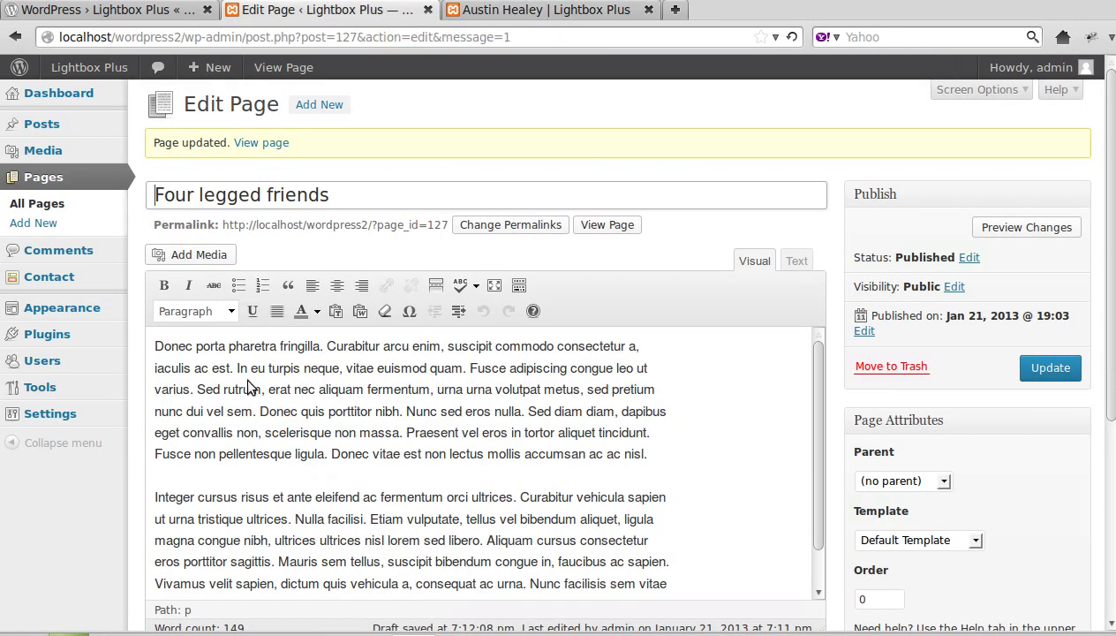
Put the cursor before the first paragraph of Four legged friends and open the Insert Media dialog.
{"action": "left_click", "coordinate": [154, 347]}
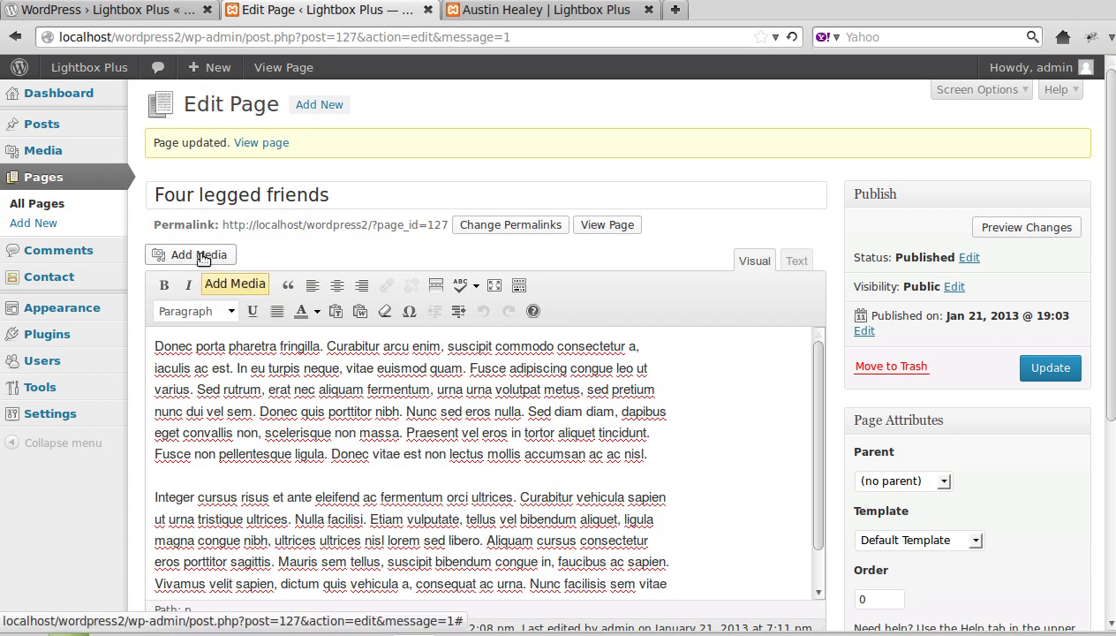
{"action": "left_click", "coordinate": [146, 13]}
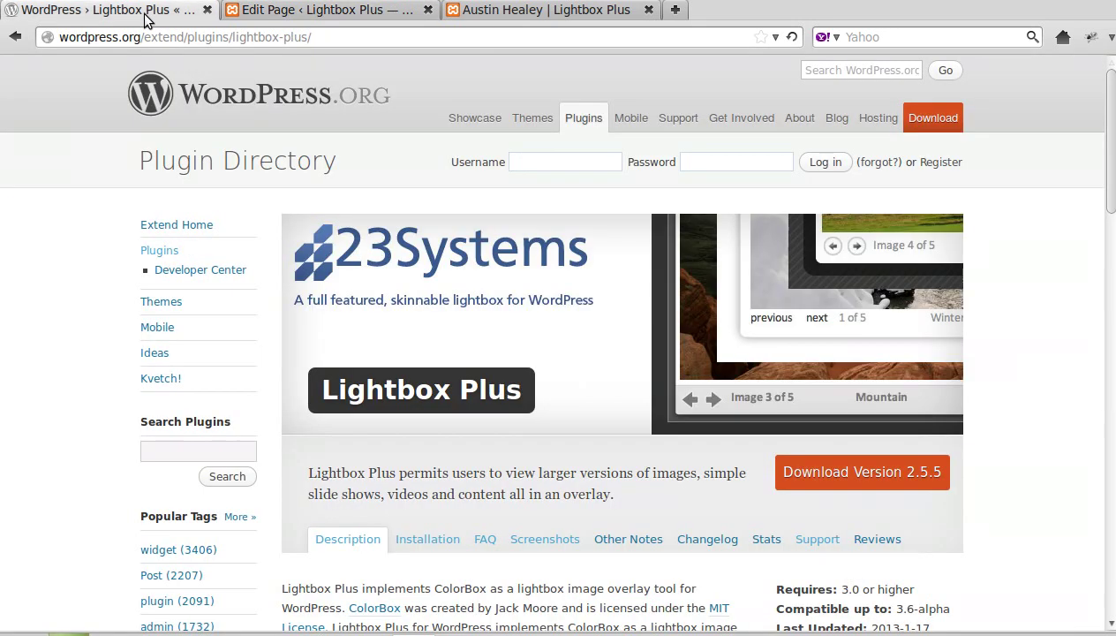
{"action": "left_click", "coordinate": [354, 11]}
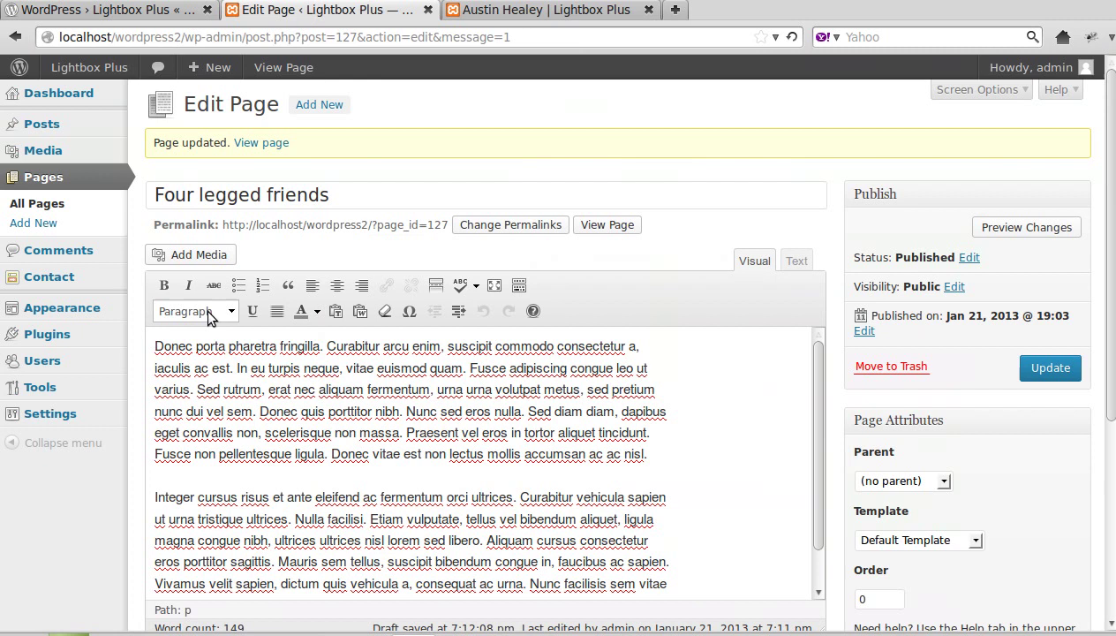
{"action": "left_click", "coordinate": [203, 256]}
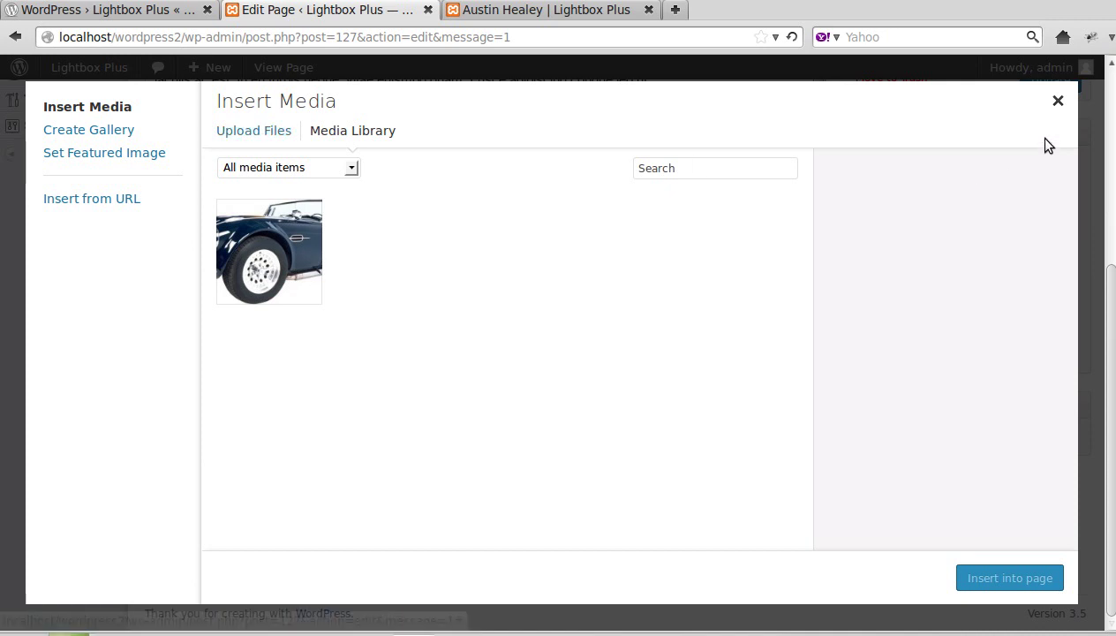
{"action": "left_click", "coordinate": [1057, 102]}
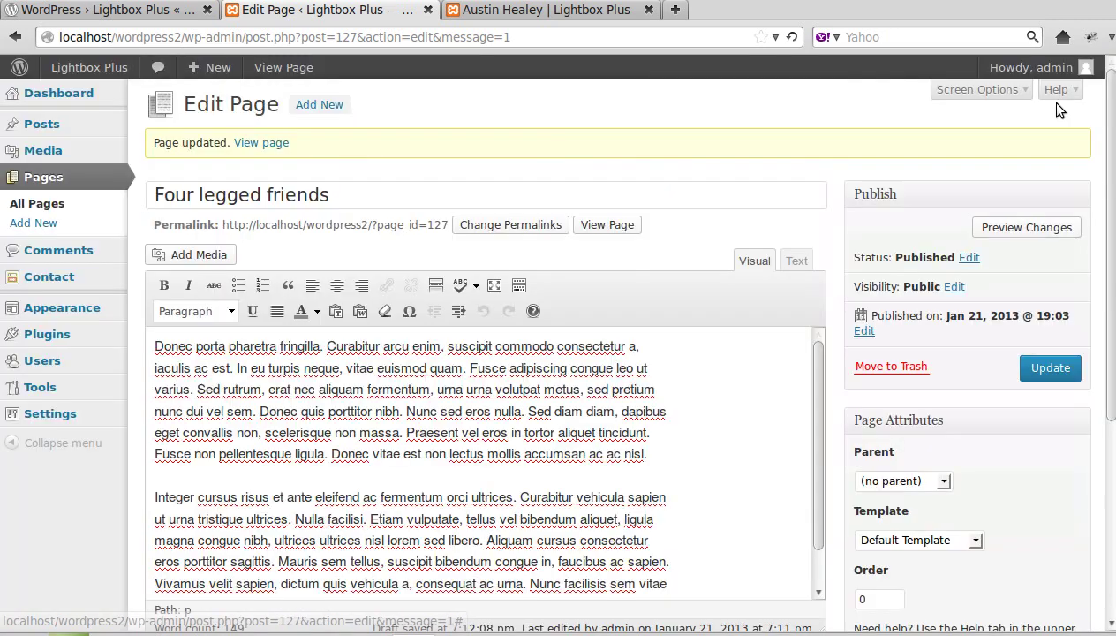
{"action": "left_click", "coordinate": [157, 346]}
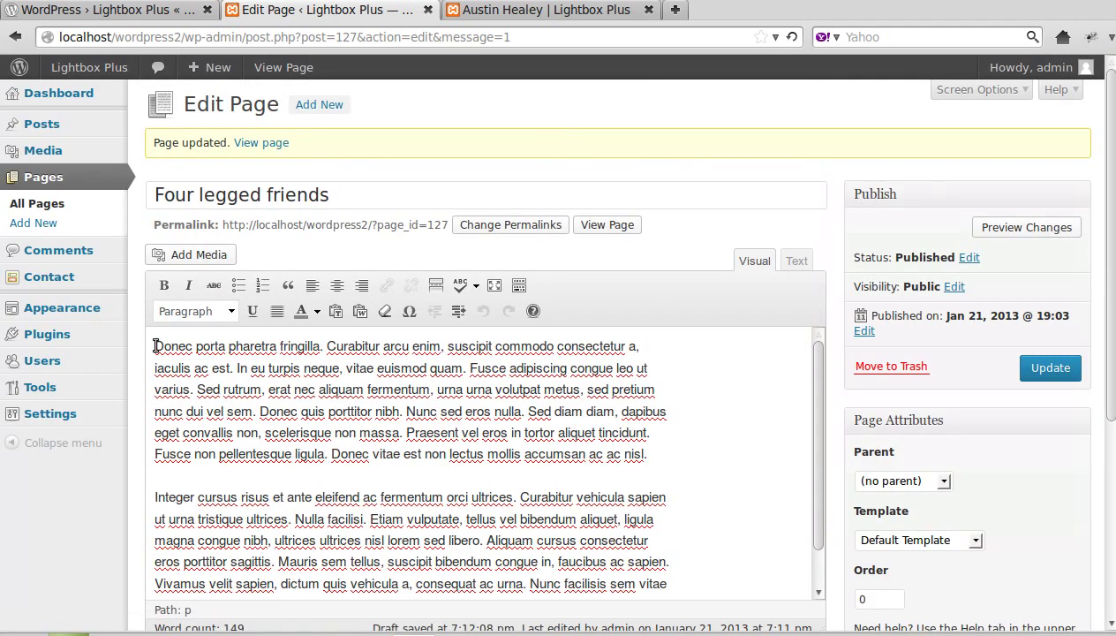
{"action": "left_click", "coordinate": [215, 252]}
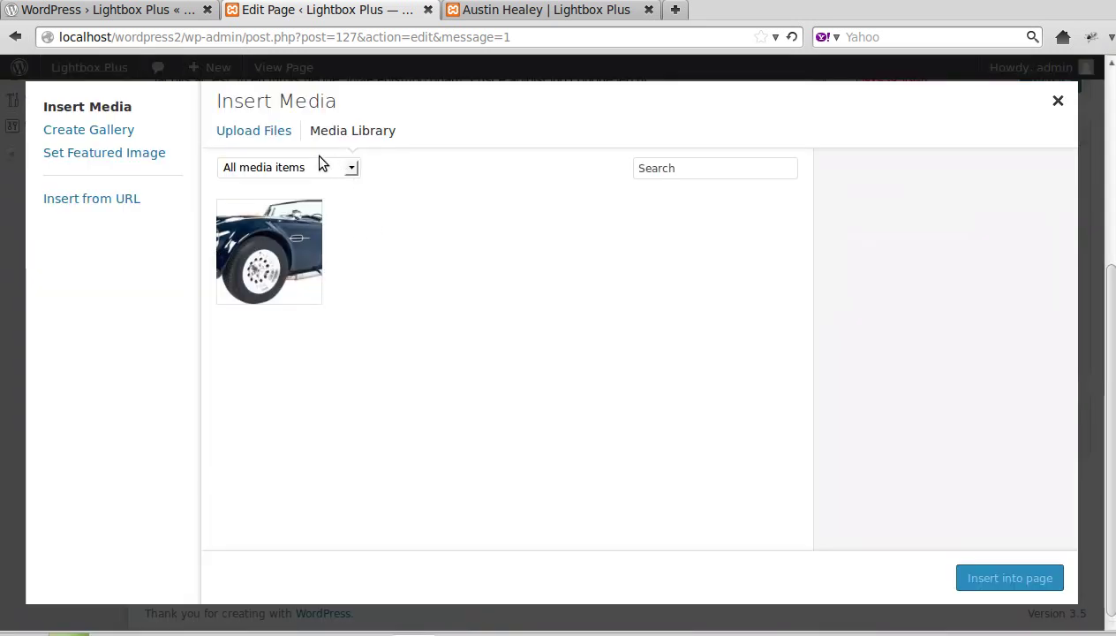
Upload pup-1.jpg, pup-2.jpg and pup-3.jpg from the Desktop through Upload Files.
{"action": "left_click", "coordinate": [274, 134]}
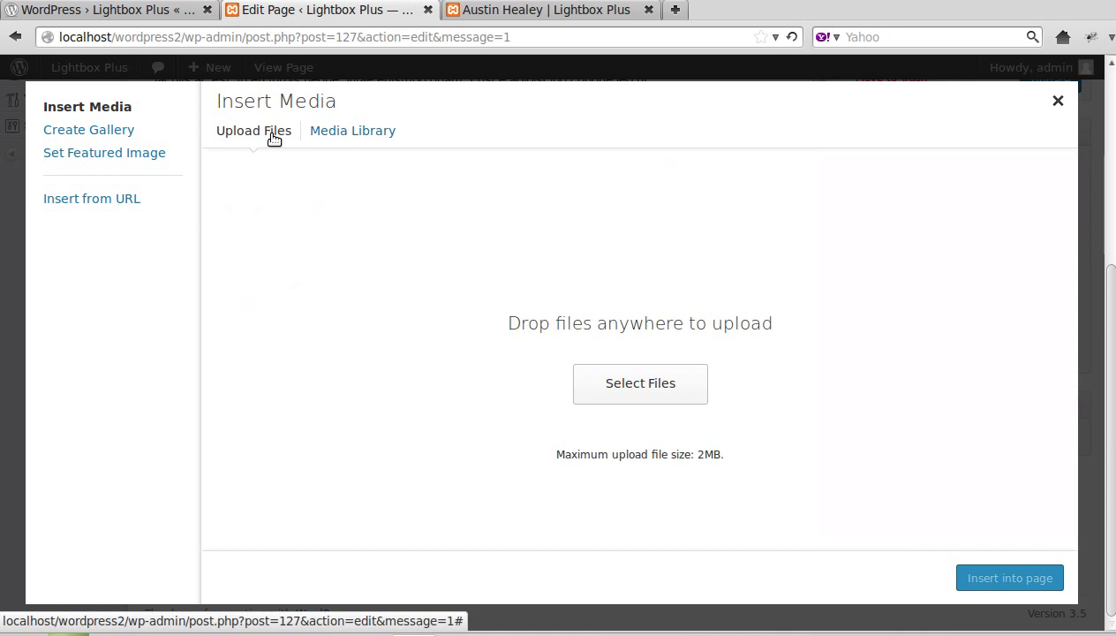
{"action": "left_click", "coordinate": [615, 381]}
{"action": "scroll", "coordinate": [618, 386], "scroll_direction": "down", "scroll_amount": 1}
{"action": "scroll", "coordinate": [618, 386], "scroll_direction": "down", "scroll_amount": 5}
{"action": "left_click", "coordinate": [402, 432]}
{"action": "left_click", "coordinate": [414, 457], "text": "shift"}
{"action": "left_click", "coordinate": [421, 474], "text": "shift"}
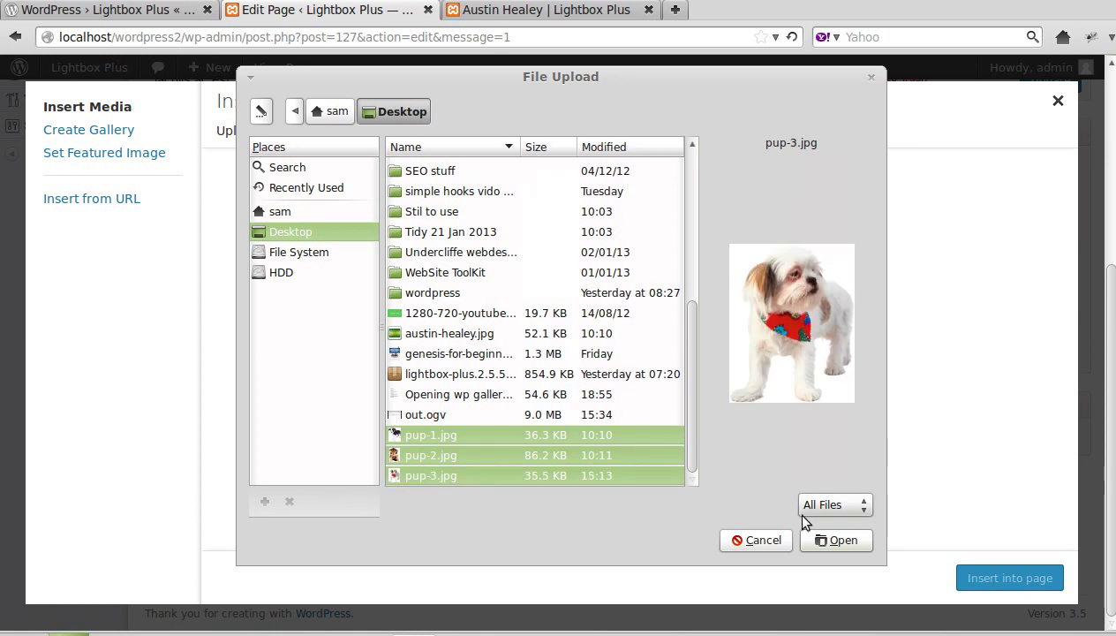
{"action": "left_click", "coordinate": [830, 541]}
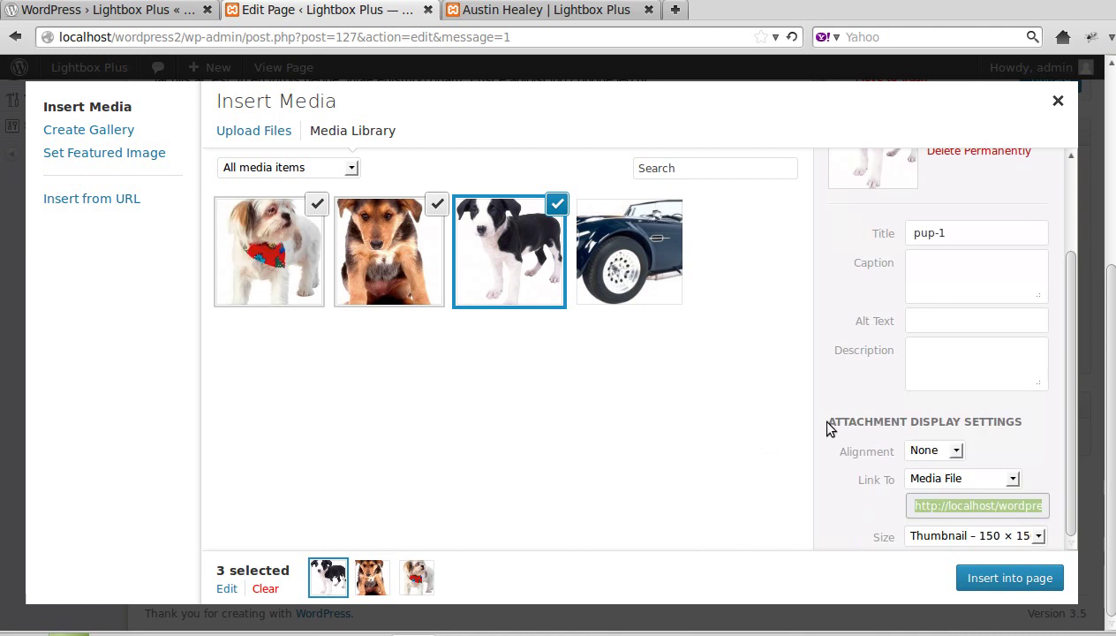
{"action": "left_click_drag", "start_coordinate": [830, 428], "coordinate": [1020, 418]}
{"action": "left_click", "coordinate": [785, 478]}
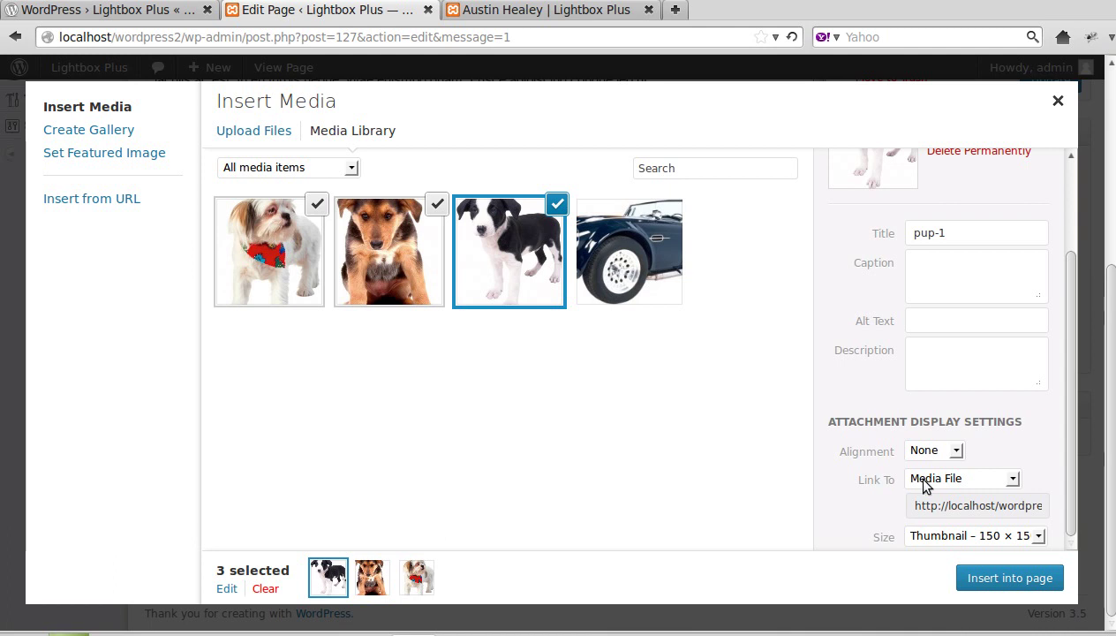
{"action": "left_click", "coordinate": [1011, 479]}
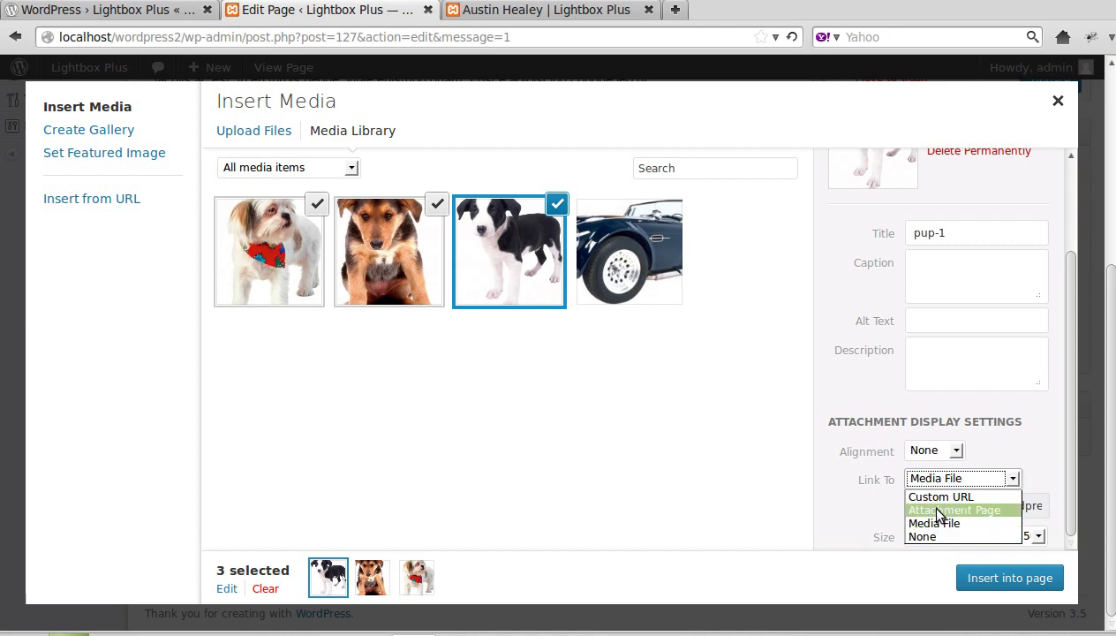
{"action": "left_click", "coordinate": [843, 505]}
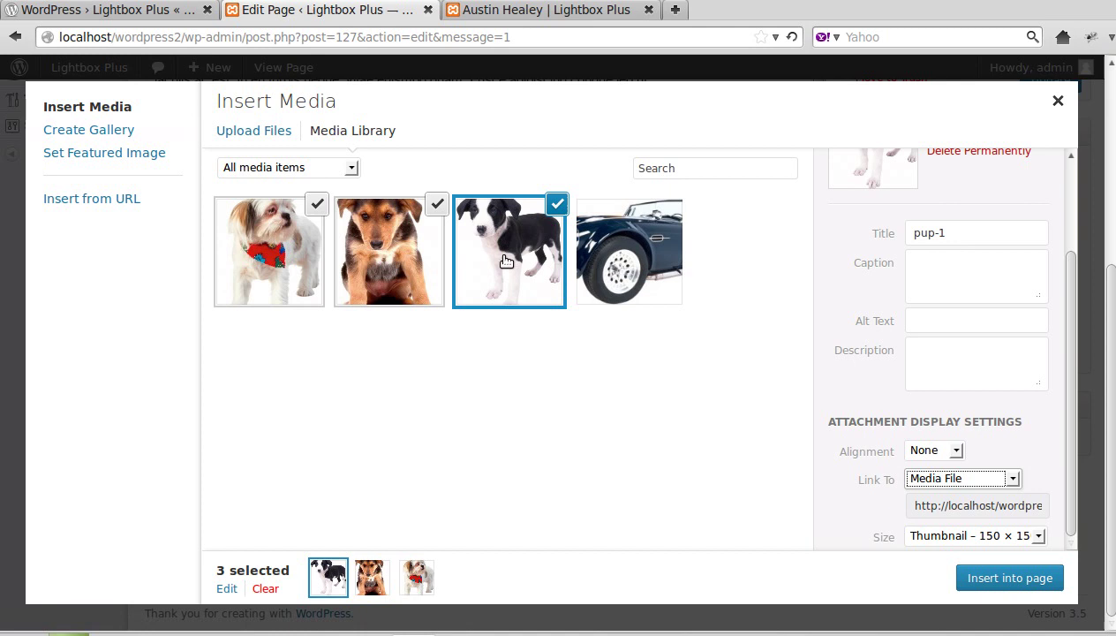
Create a new gallery from the three selected puppy photos and insert it into the page.
{"action": "left_click", "coordinate": [81, 138]}
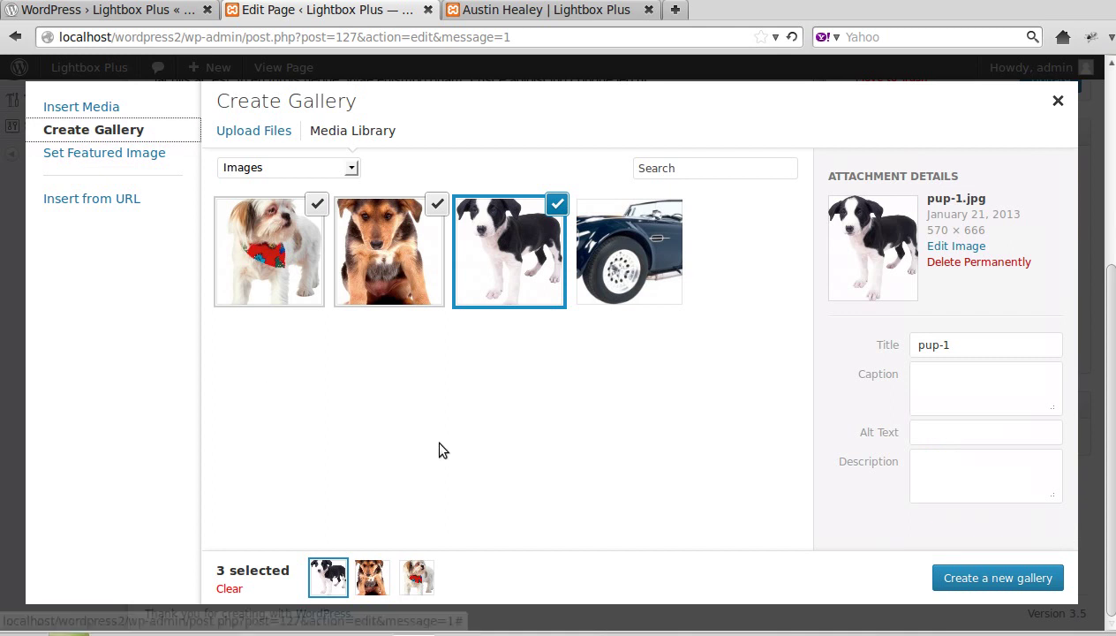
{"action": "left_click", "coordinate": [971, 579]}
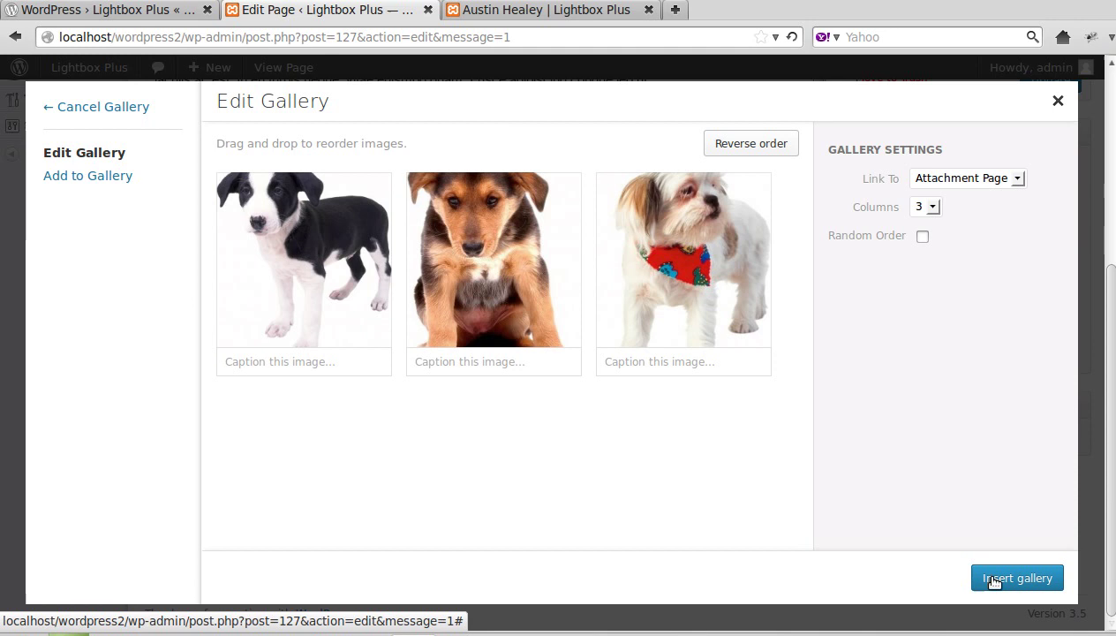
{"action": "left_click", "coordinate": [993, 579]}
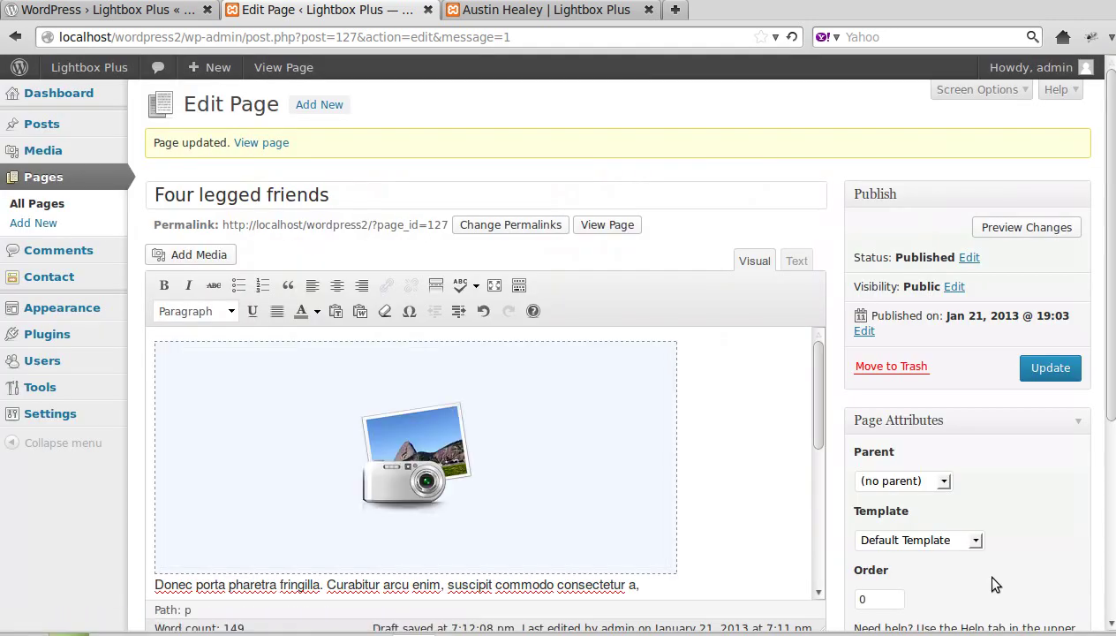
Update the page and open its live version in a new tab.
{"action": "left_click", "coordinate": [1040, 370]}
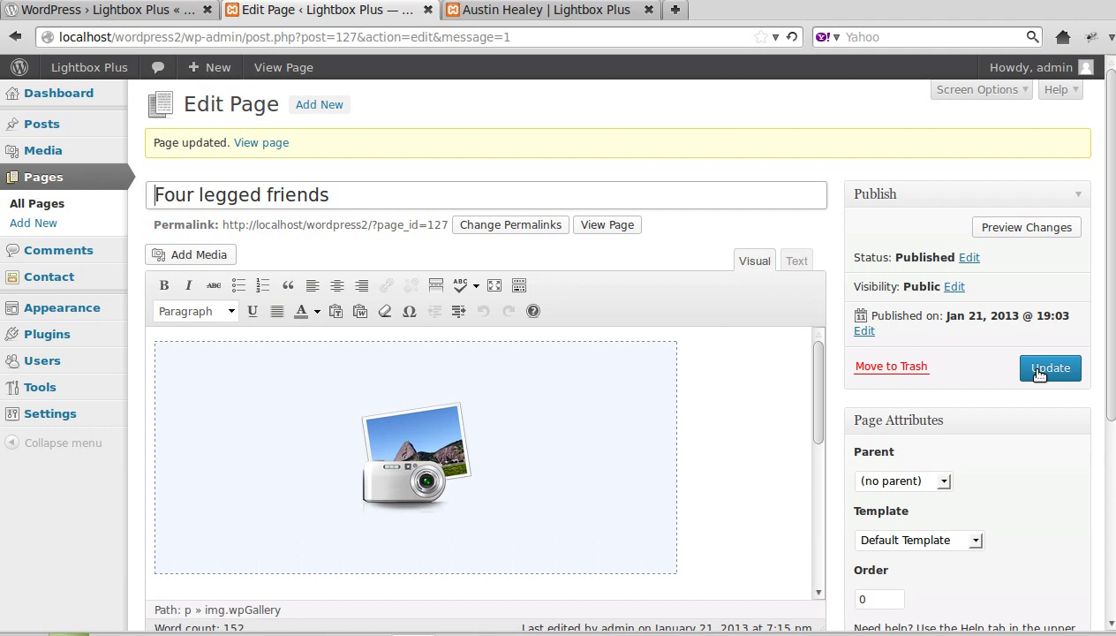
{"action": "left_click", "coordinate": [609, 226]}
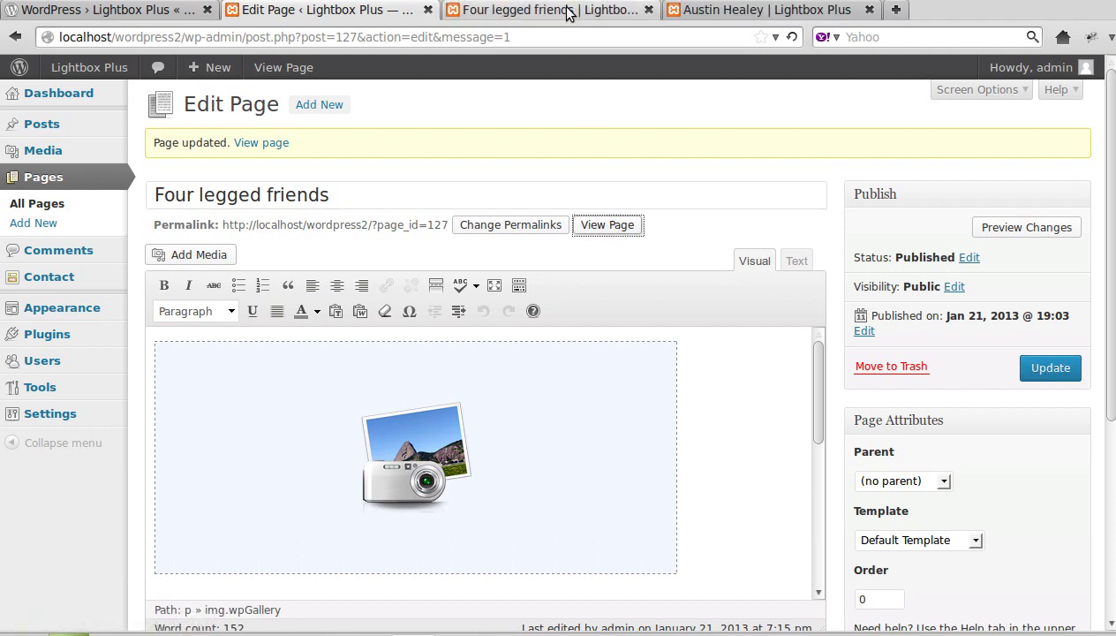
{"action": "left_click", "coordinate": [568, 11]}
Open the first puppy thumbnail, see its plain attachment page, then go back to the editor.
{"action": "scroll", "coordinate": [860, 458], "scroll_direction": "down", "scroll_amount": 3}
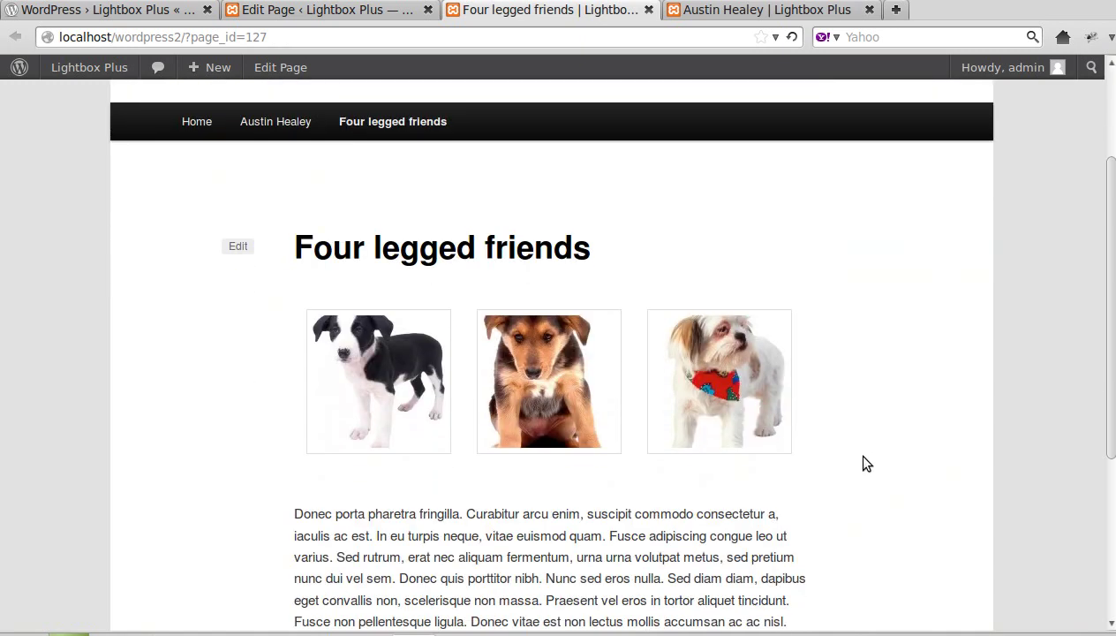
{"action": "left_click", "coordinate": [364, 384]}
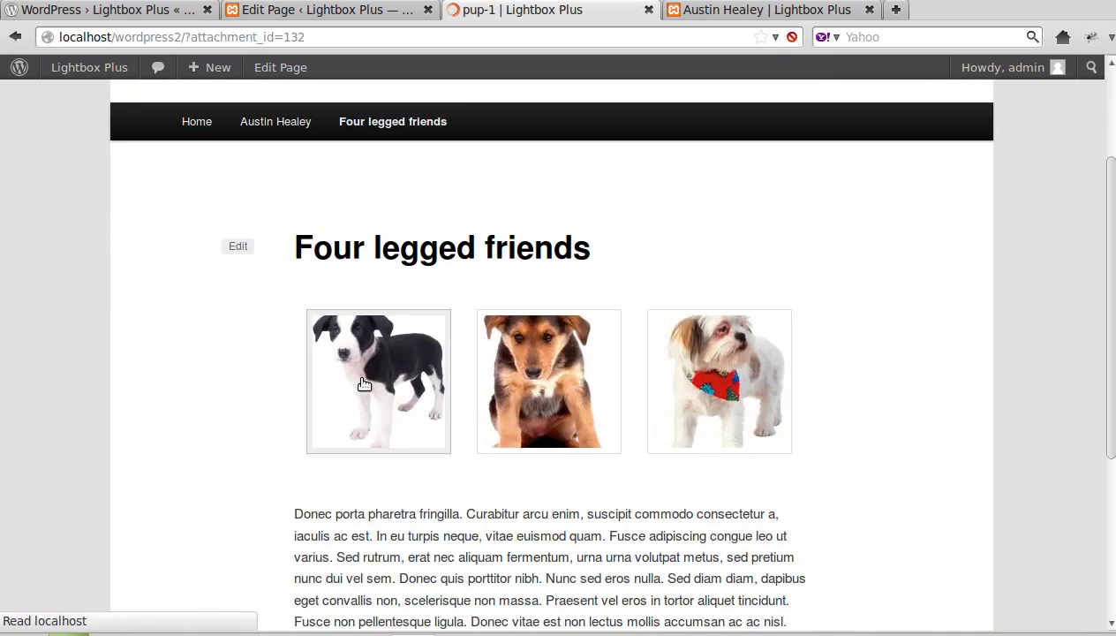
{"action": "scroll", "coordinate": [595, 414], "scroll_direction": "down", "scroll_amount": 5}
{"action": "scroll", "coordinate": [605, 413], "scroll_direction": "up", "scroll_amount": 5}
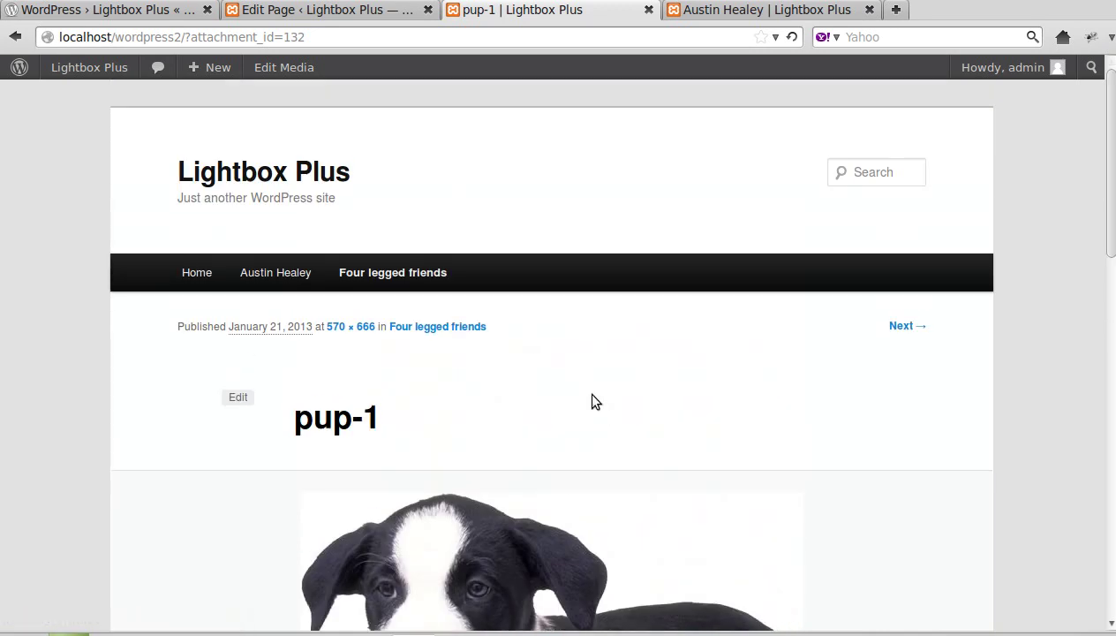
{"action": "left_click", "coordinate": [14, 41]}
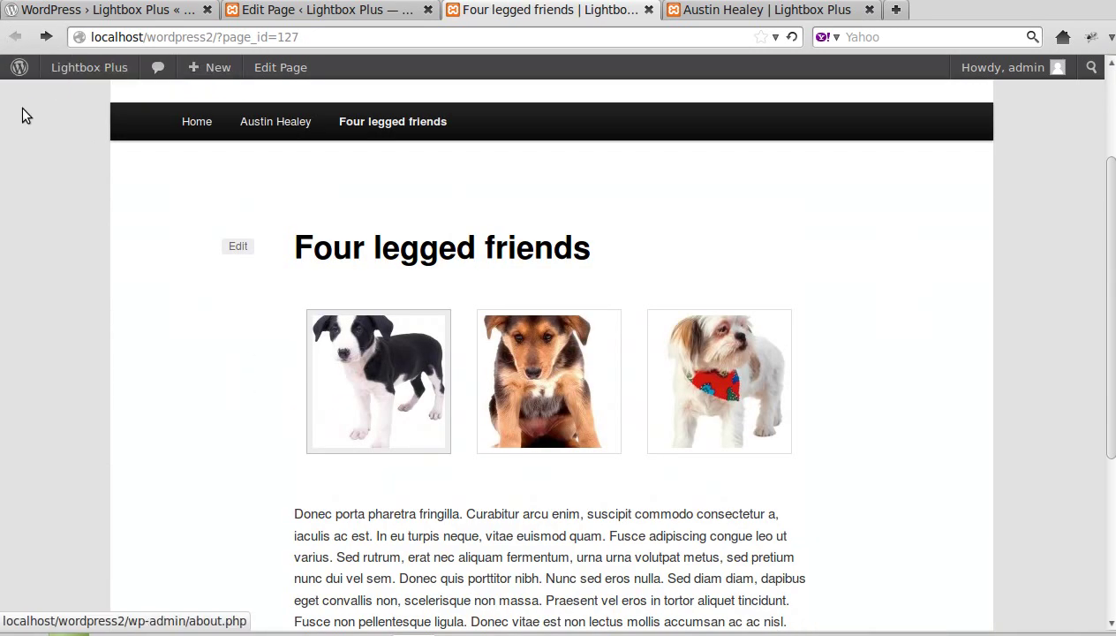
{"action": "left_click", "coordinate": [357, 16]}
Set the puppy gallery's Link To option to Media File, update the gallery, and save the page.
{"action": "left_click", "coordinate": [463, 441]}
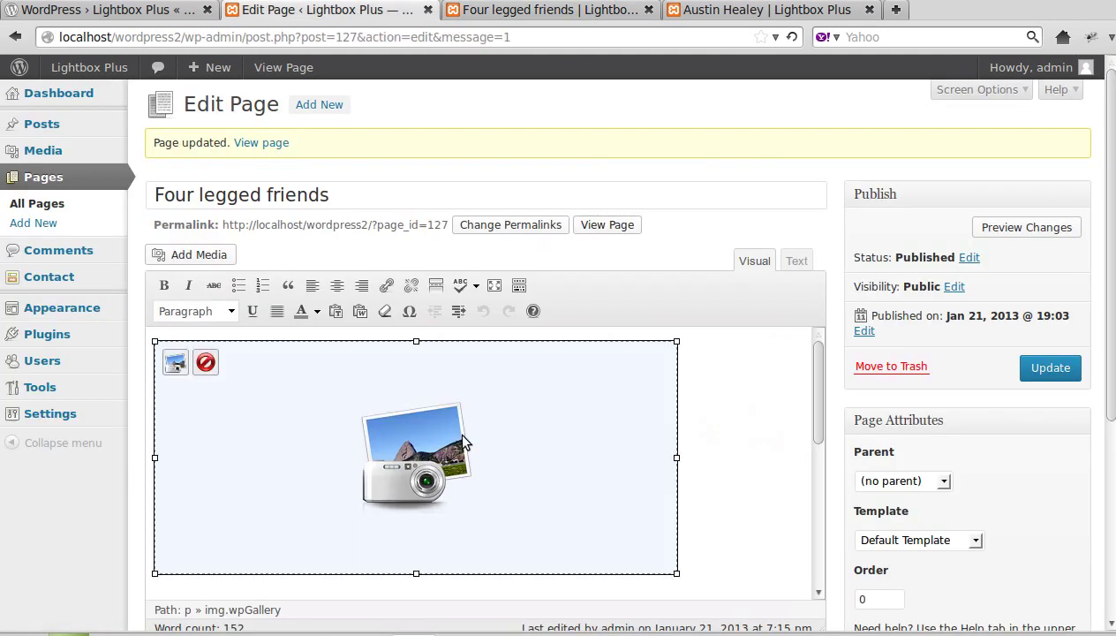
{"action": "left_click", "coordinate": [174, 364]}
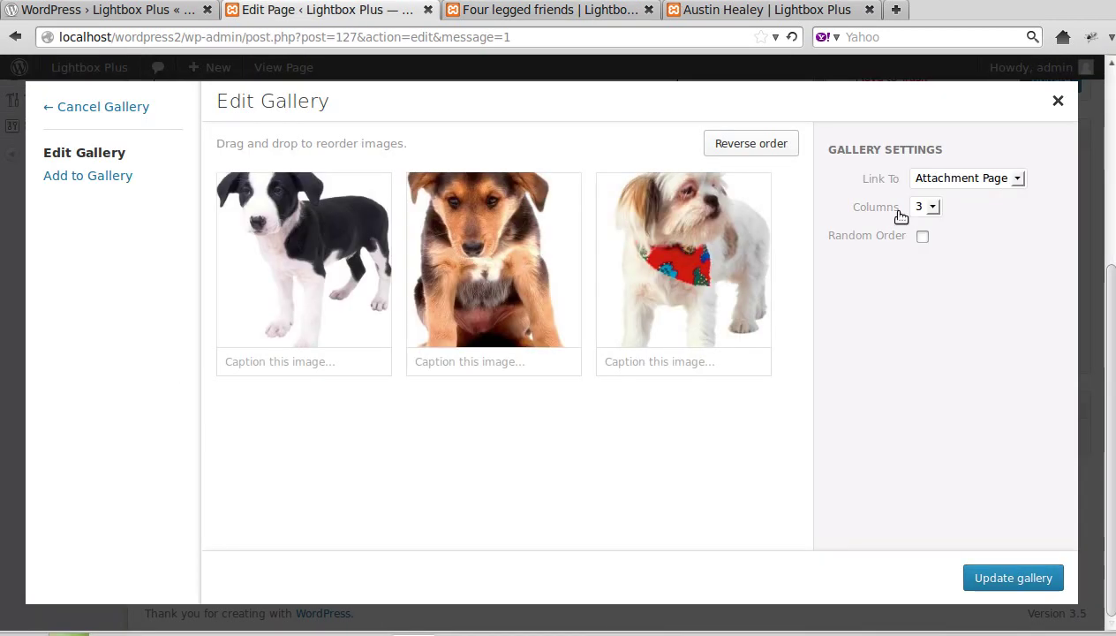
{"action": "mouse_move", "coordinate": [699, 305]}
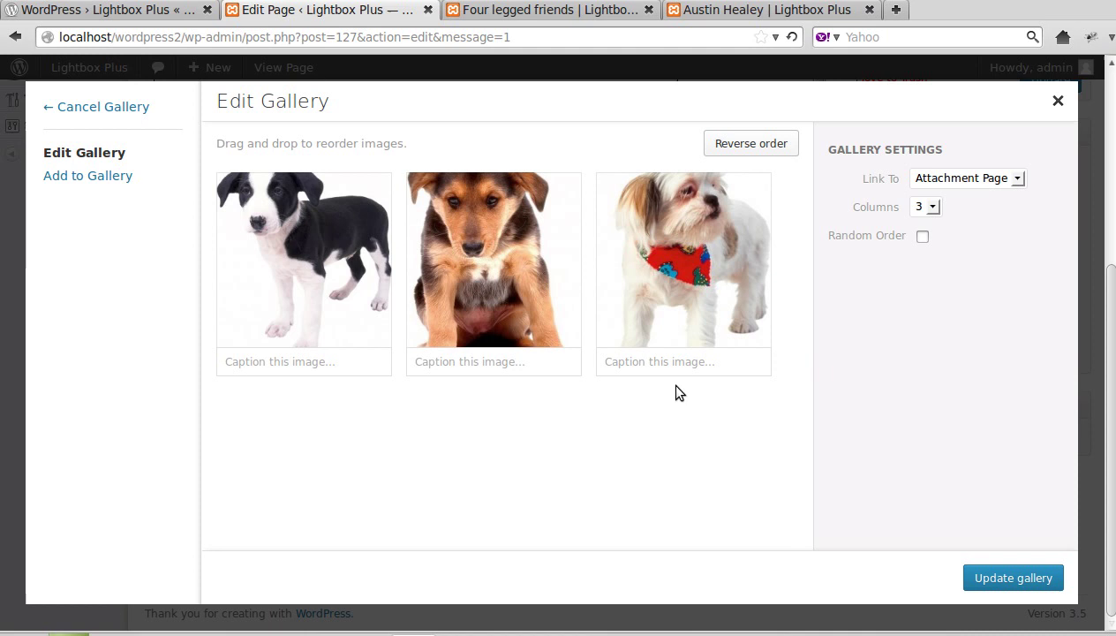
{"action": "left_click", "coordinate": [325, 253]}
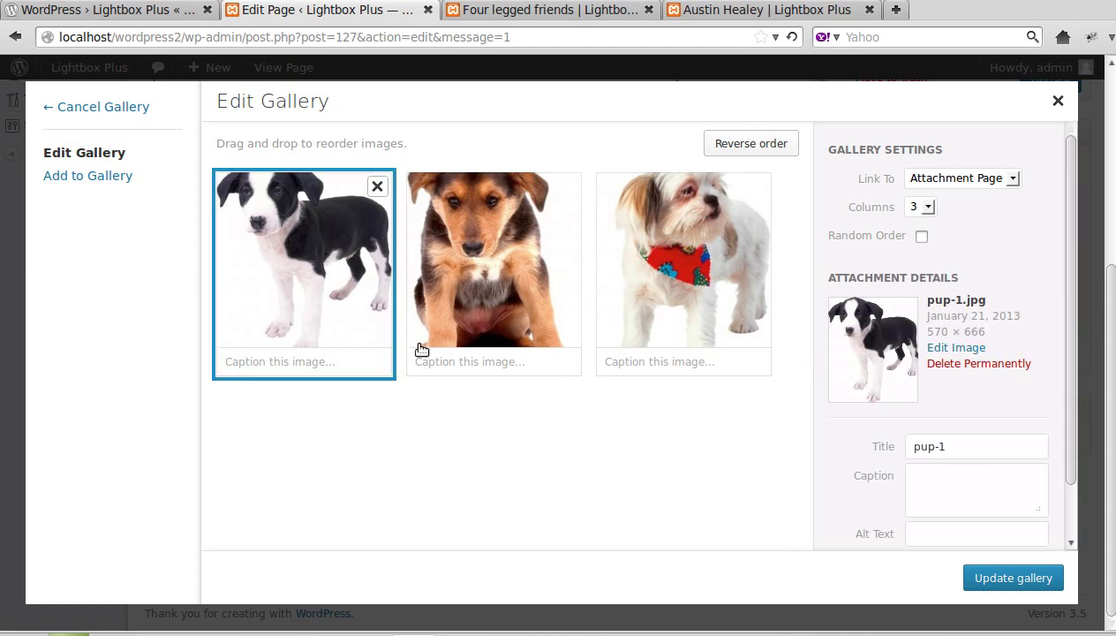
{"action": "left_click", "coordinate": [1015, 179]}
{"action": "left_click", "coordinate": [948, 207]}
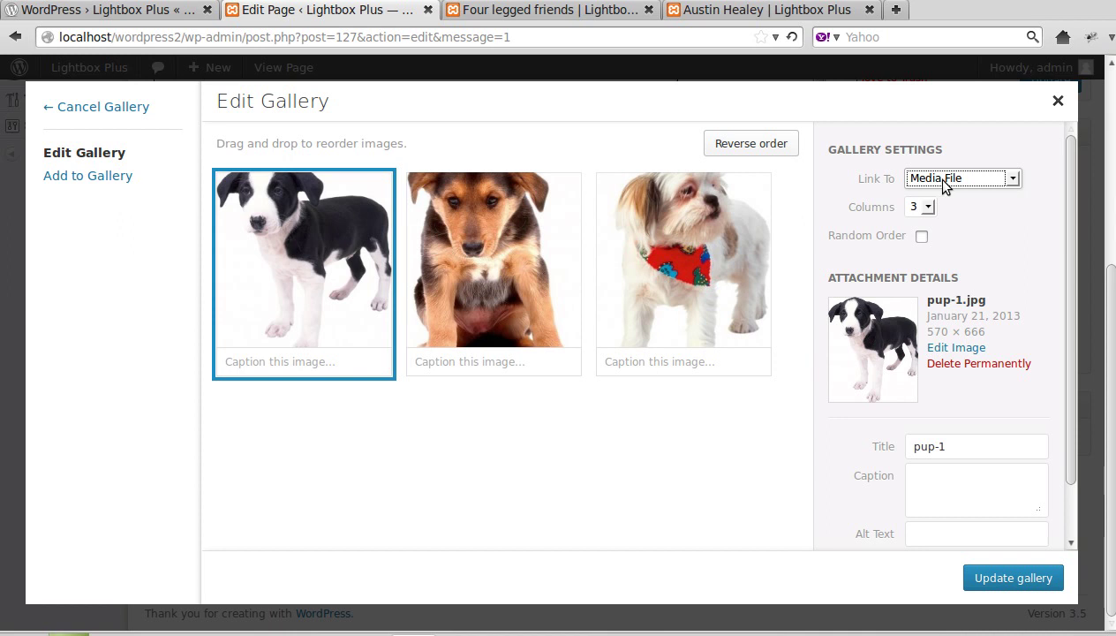
{"action": "left_click", "coordinate": [473, 272]}
{"action": "left_click", "coordinate": [669, 229]}
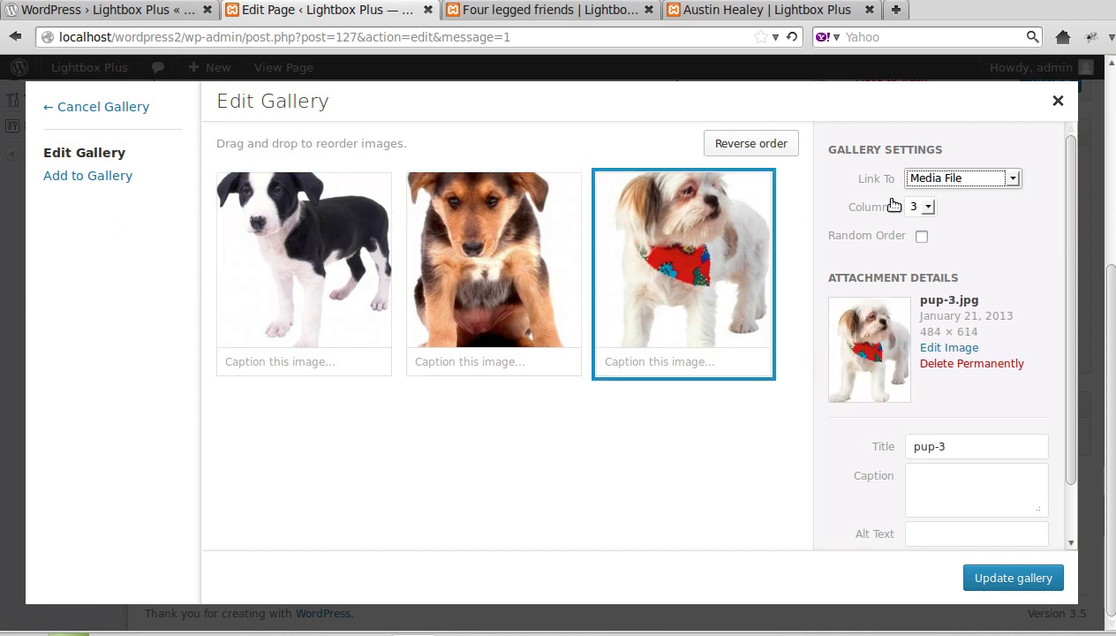
{"action": "left_click", "coordinate": [1015, 579]}
{"action": "left_click", "coordinate": [1073, 367]}
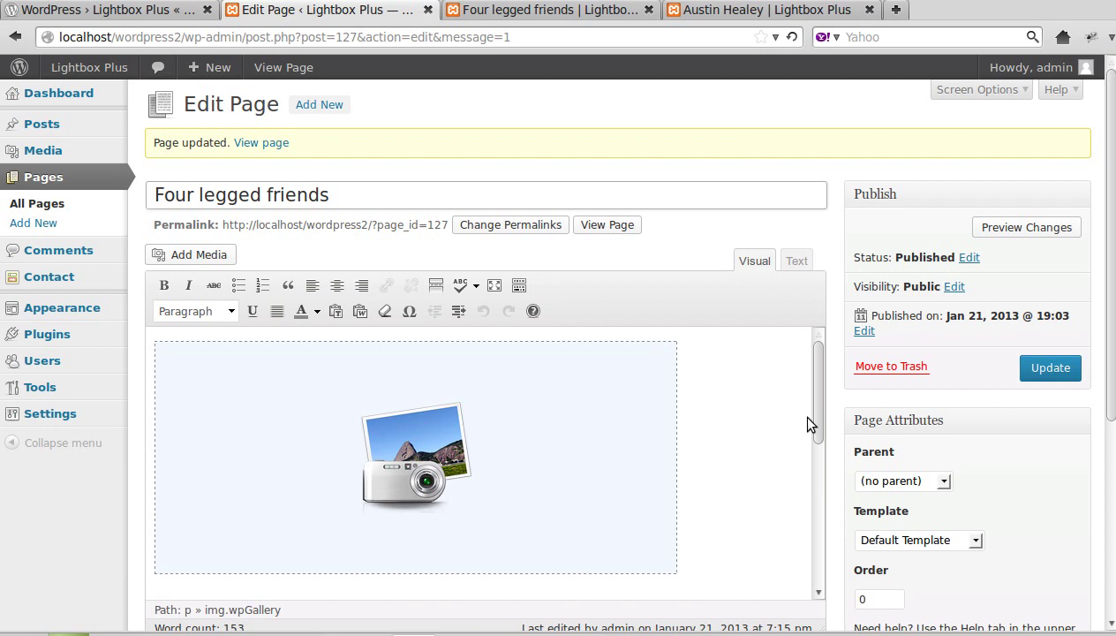
Open the published Four legged friends page in a new tab and switch to it.
{"action": "middle_click", "coordinate": [604, 228]}
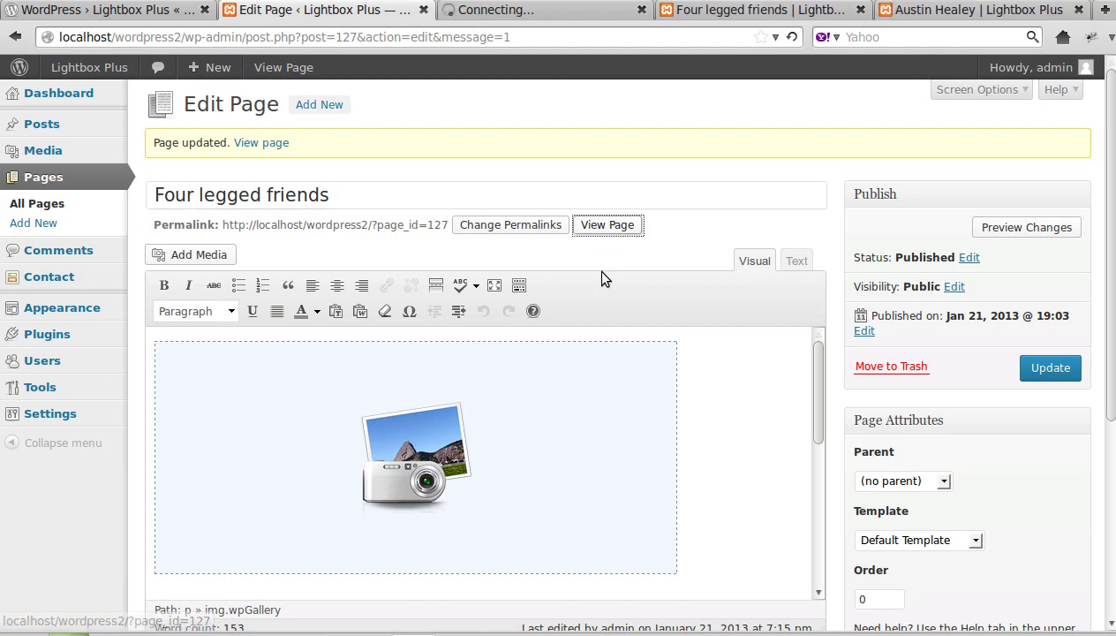
{"action": "left_click", "coordinate": [544, 17]}
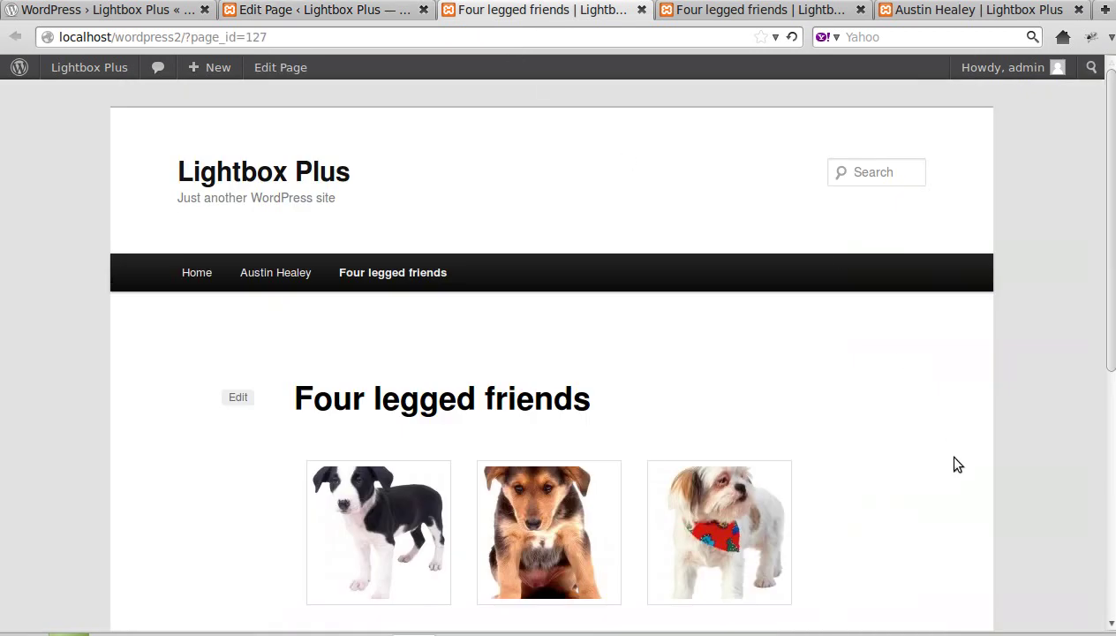
{"action": "scroll", "coordinate": [954, 468], "scroll_direction": "down", "scroll_amount": 3}
Check that each of the three puppy thumbnails opens its plain JPEG, then return to the editor.
{"action": "left_click", "coordinate": [362, 380]}
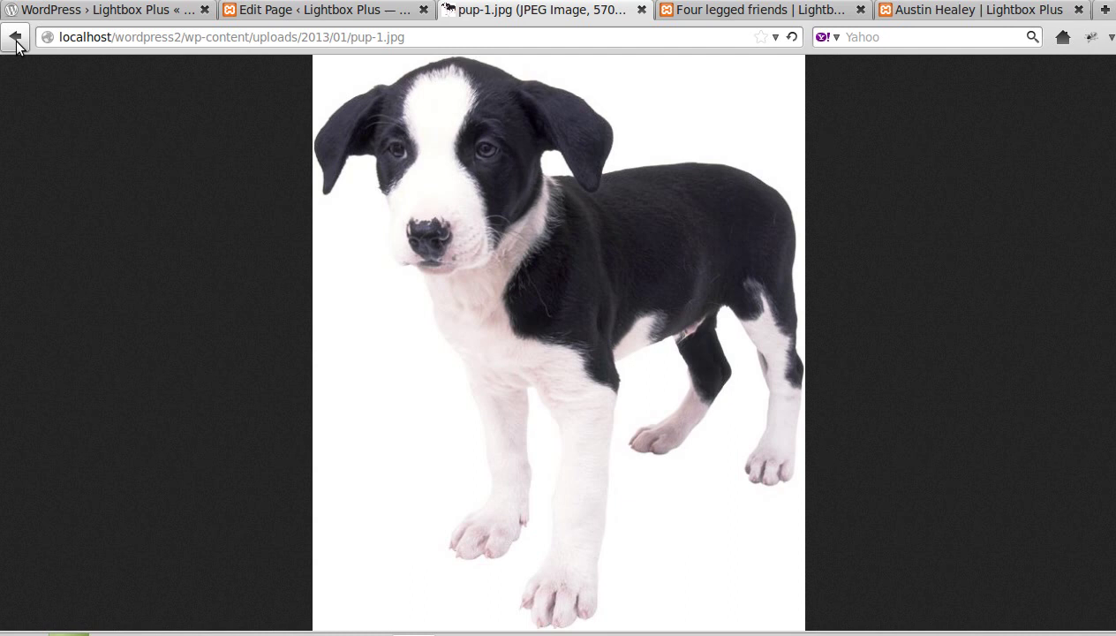
{"action": "left_click", "coordinate": [16, 38]}
{"action": "left_click", "coordinate": [535, 385]}
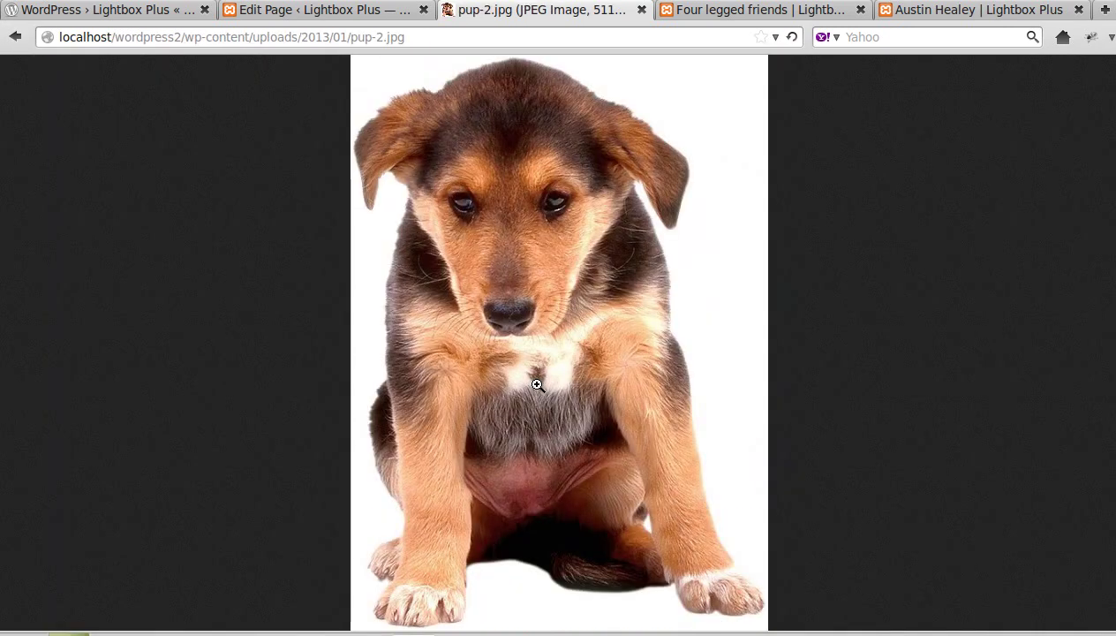
{"action": "left_click", "coordinate": [15, 37]}
{"action": "left_click", "coordinate": [704, 371]}
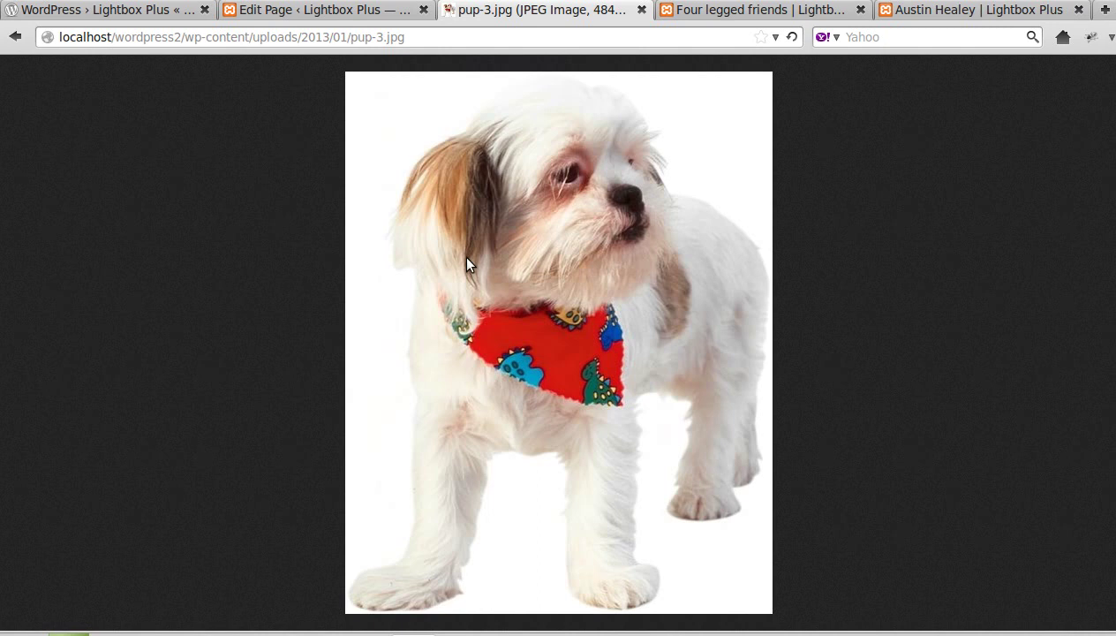
{"action": "left_click", "coordinate": [15, 37]}
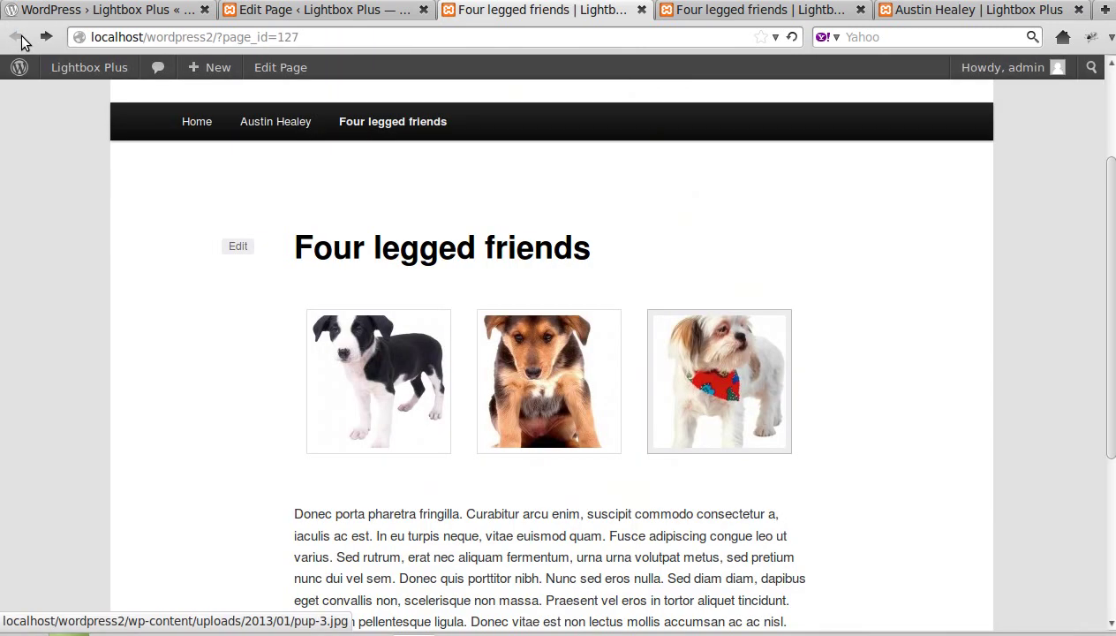
{"action": "left_click", "coordinate": [272, 14]}
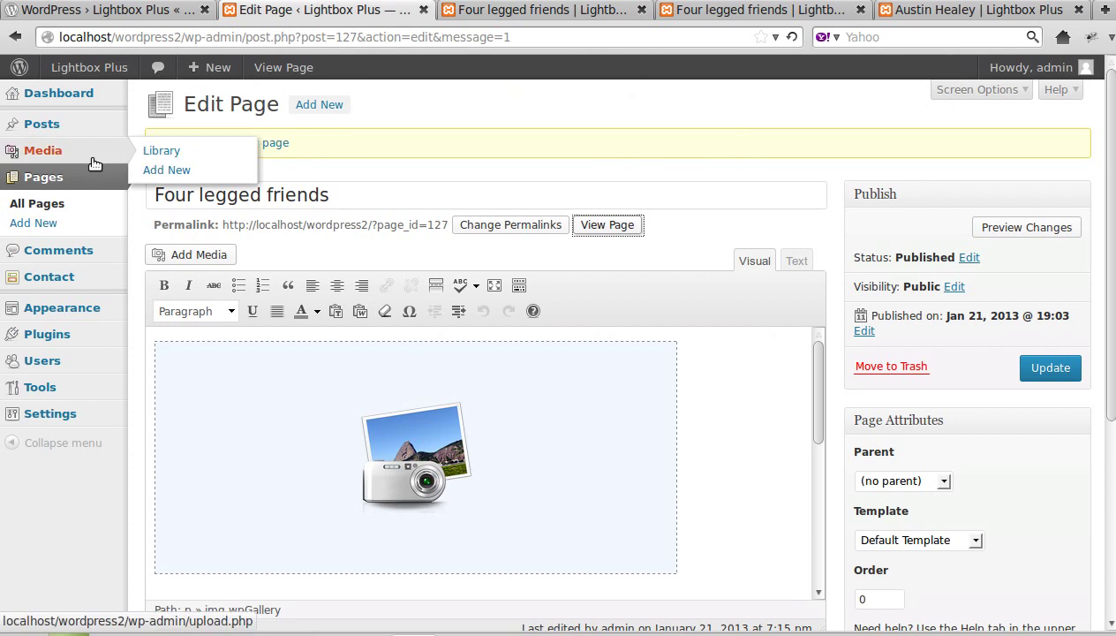
{"action": "mouse_move", "coordinate": [69, 306]}
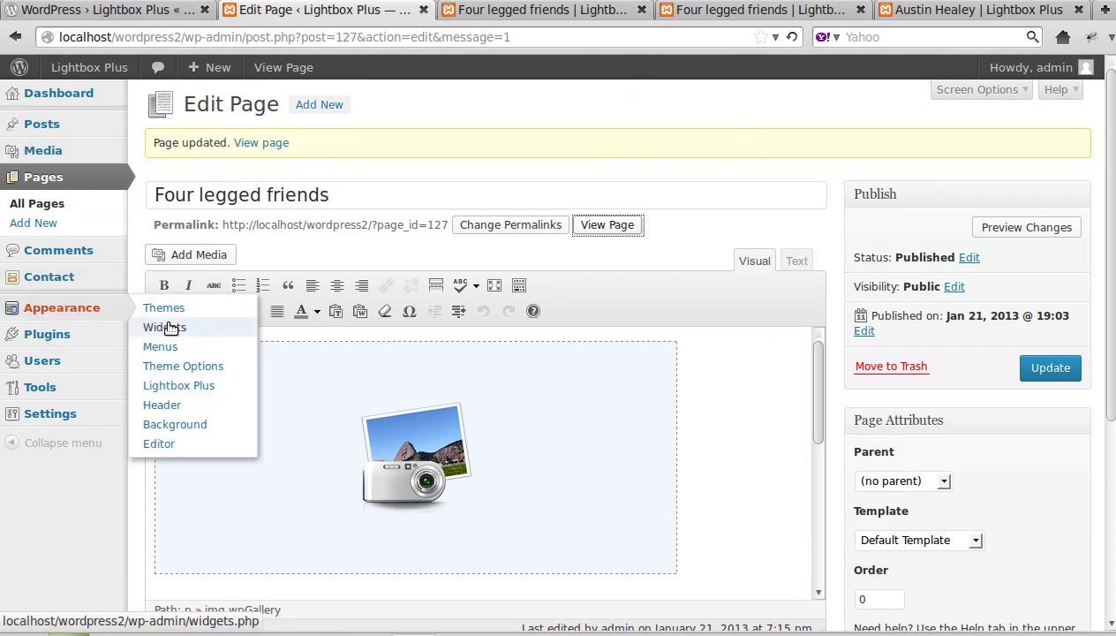
Open Appearance > Lightbox Plus and collapse the About Lightbox Plus for WordPress section.
{"action": "left_click", "coordinate": [185, 386]}
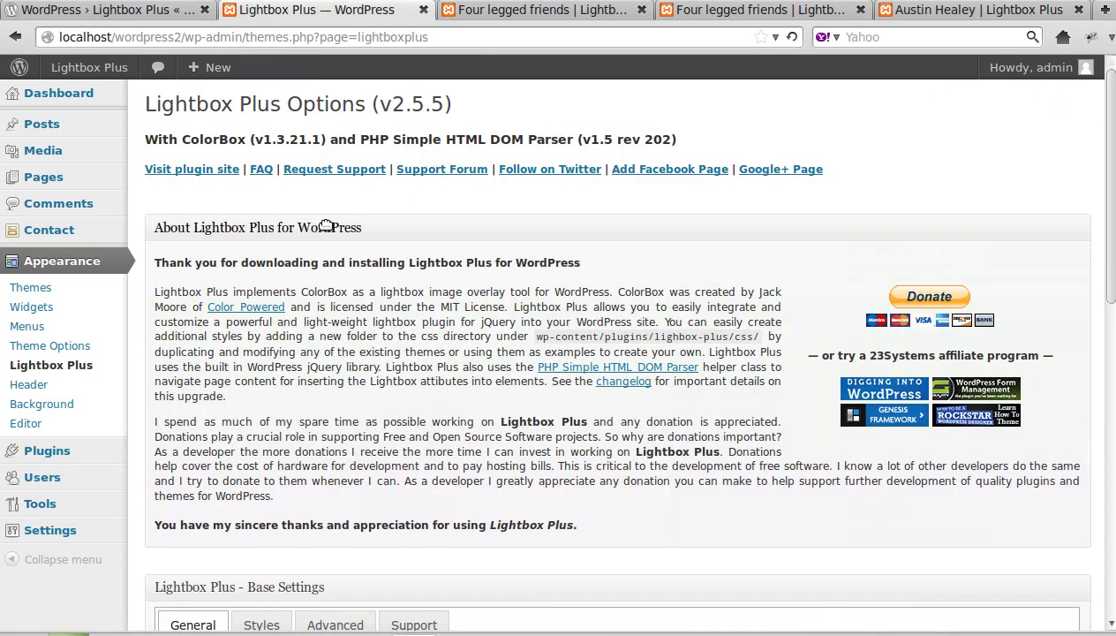
{"action": "left_click", "coordinate": [334, 226]}
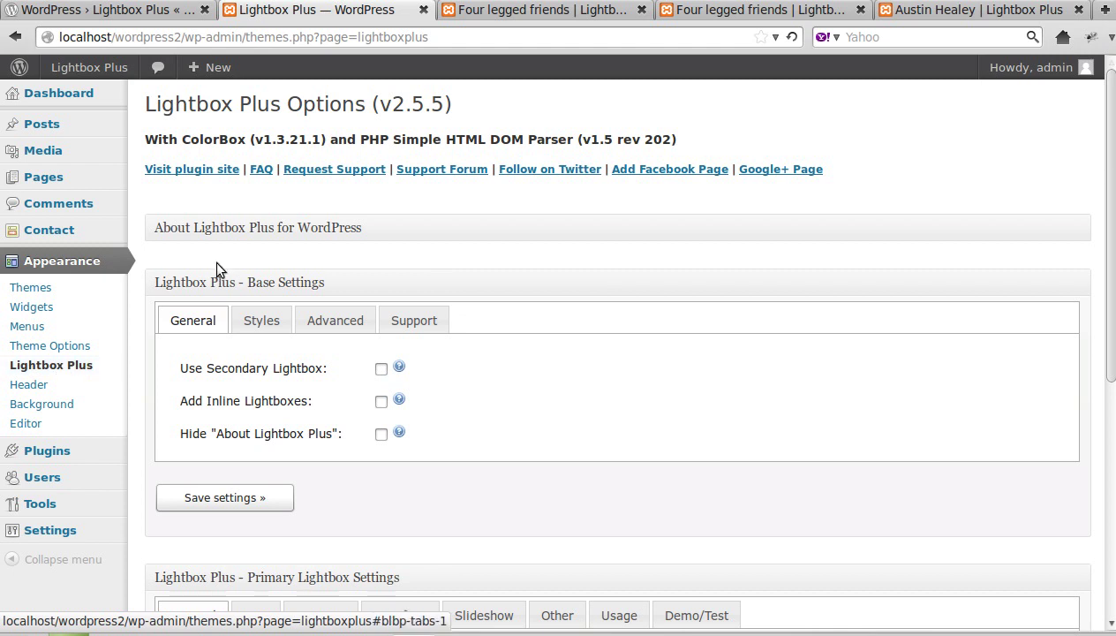
{"action": "scroll", "coordinate": [482, 488], "scroll_direction": "down", "scroll_amount": 5}
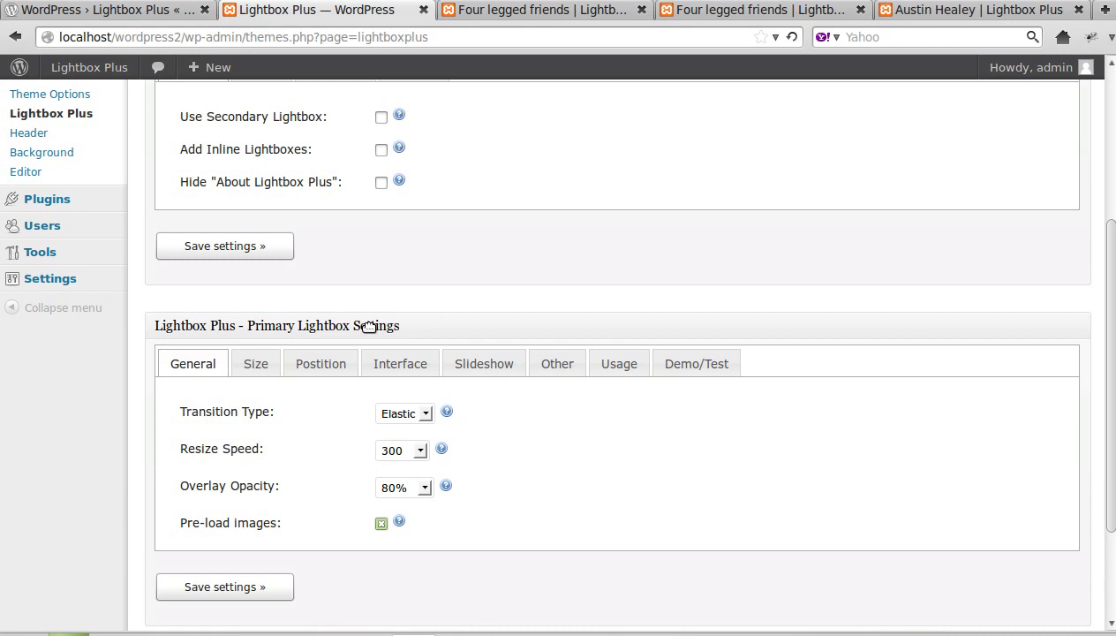
Tick Use For WP Gallery on the Other tab of Primary Lightbox Settings and save the settings.
{"action": "left_click", "coordinate": [558, 371]}
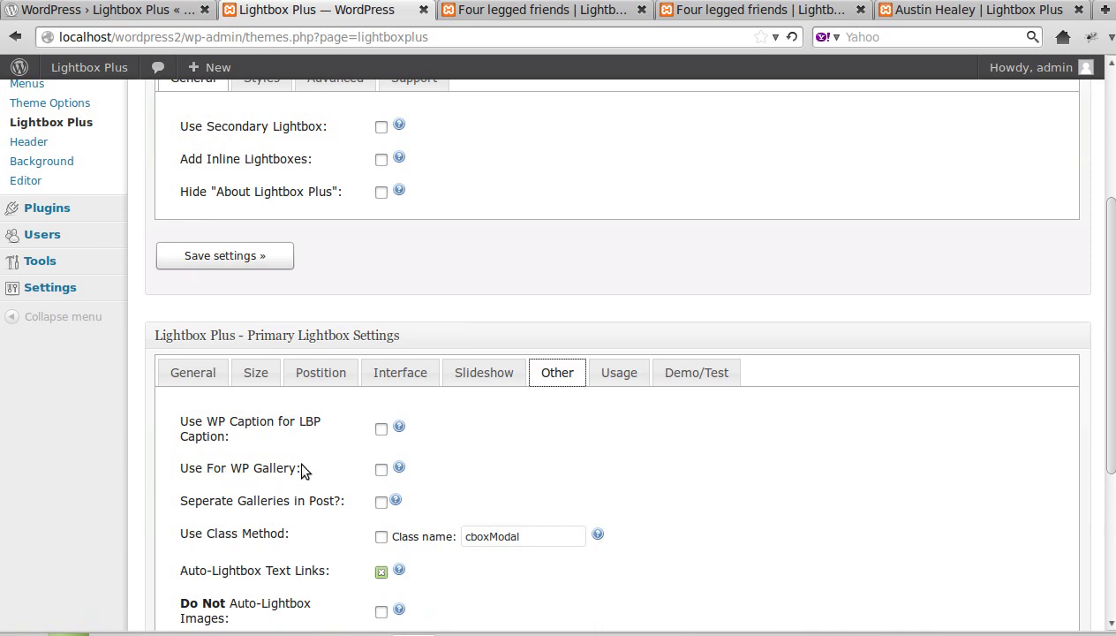
{"action": "left_click", "coordinate": [381, 469]}
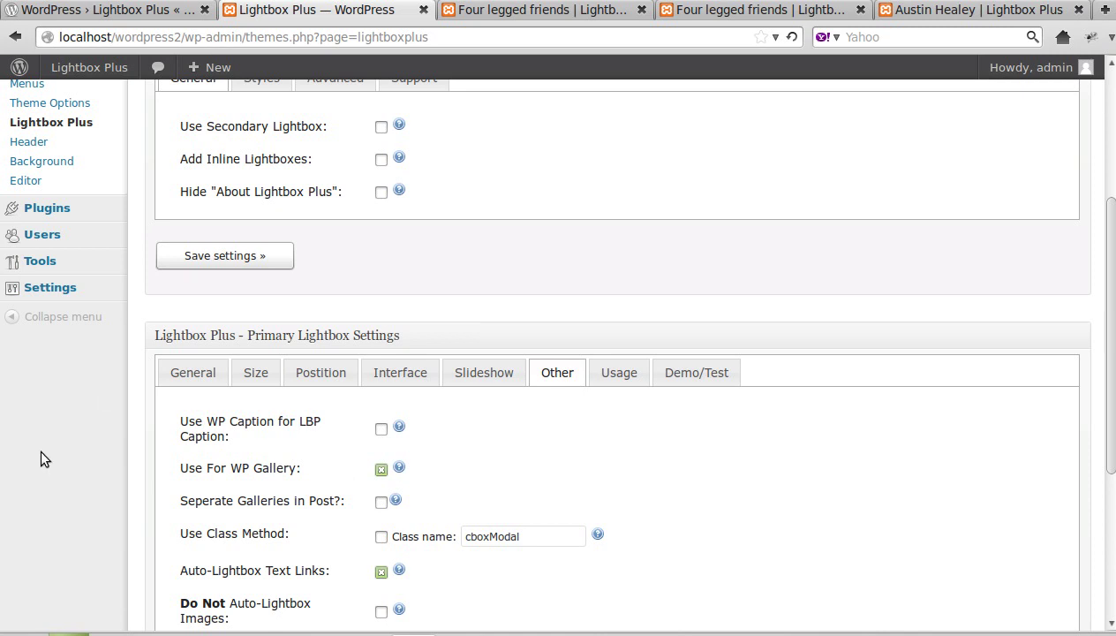
{"action": "scroll", "coordinate": [39, 446], "scroll_direction": "up", "scroll_amount": 2}
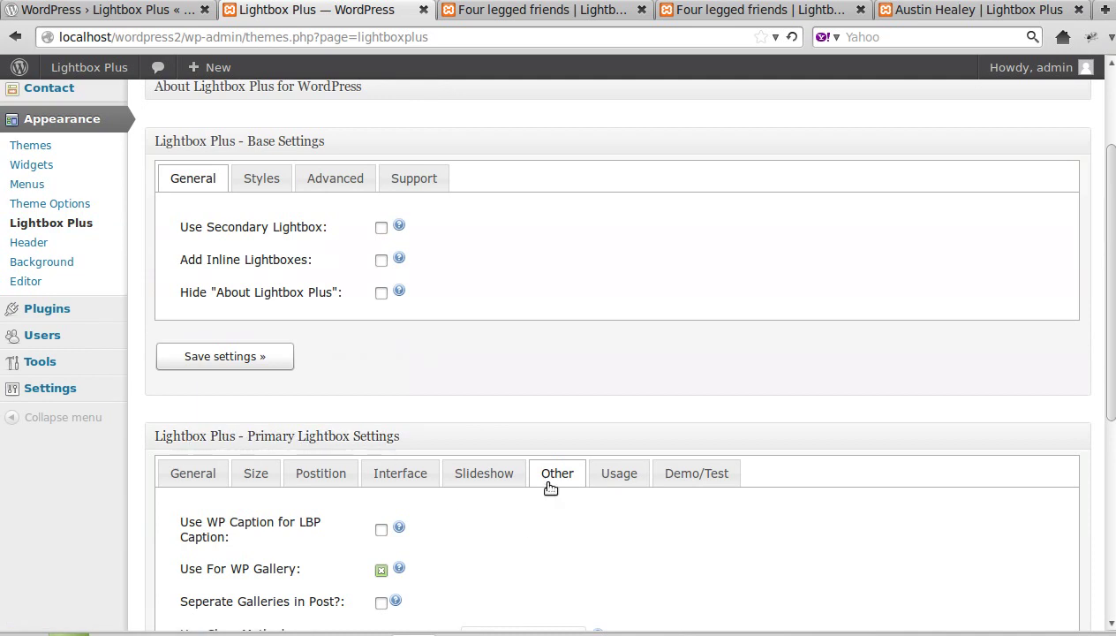
{"action": "scroll", "coordinate": [545, 586], "scroll_direction": "down", "scroll_amount": 1}
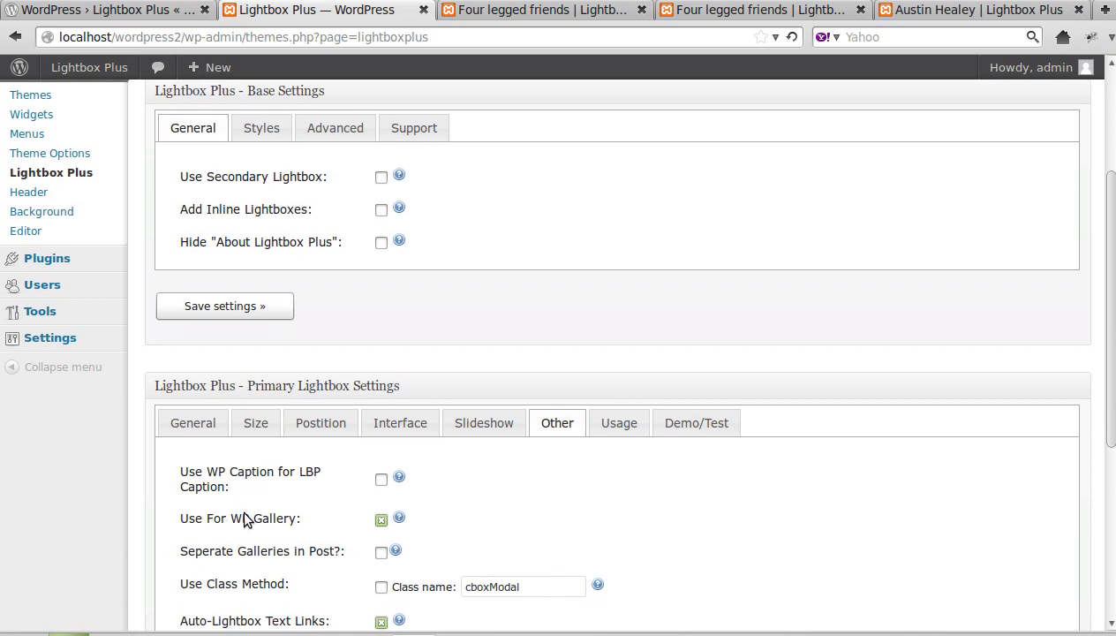
{"action": "scroll", "coordinate": [41, 453], "scroll_direction": "down", "scroll_amount": 6}
{"action": "left_click", "coordinate": [194, 450]}
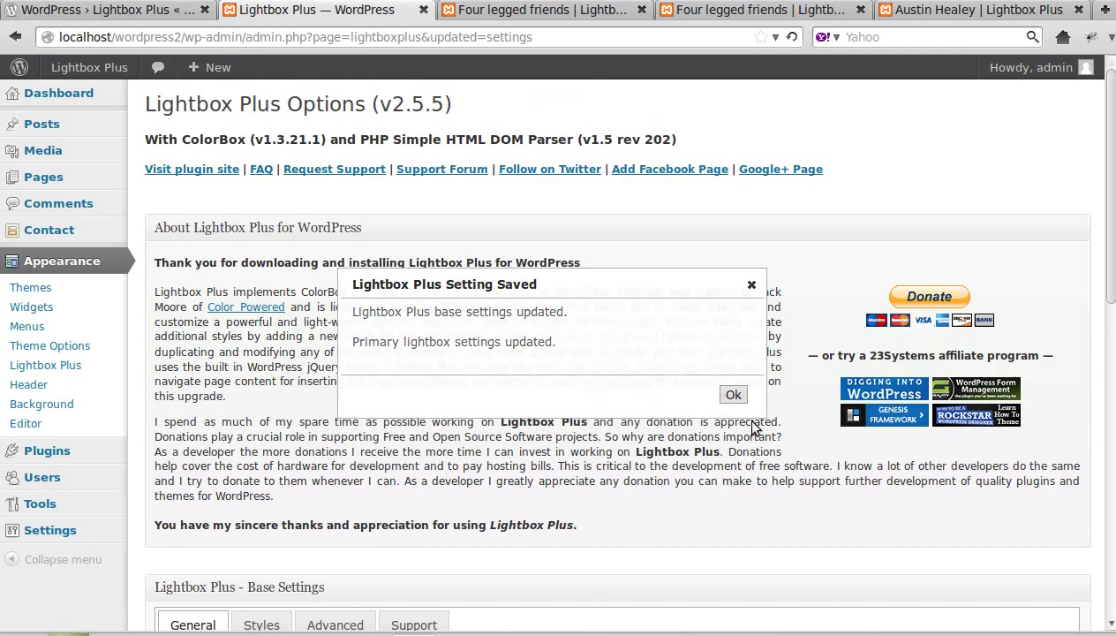
Dismiss the settings-saved notice and reload the live Four legged friends page.
{"action": "left_click", "coordinate": [735, 395]}
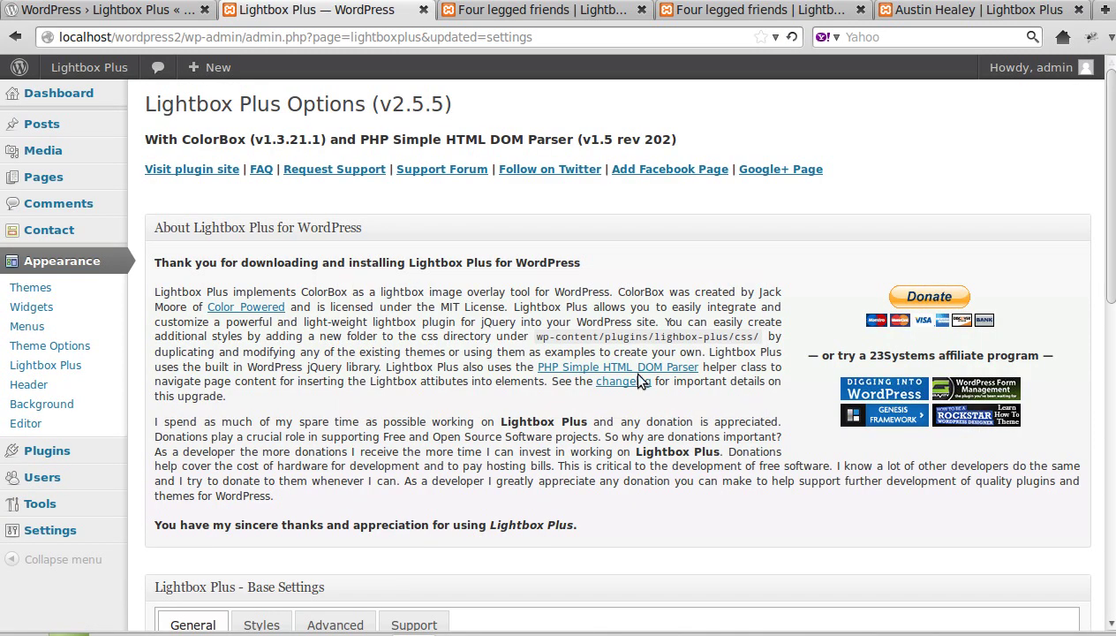
{"action": "left_click", "coordinate": [506, 11]}
{"action": "left_click", "coordinate": [792, 37]}
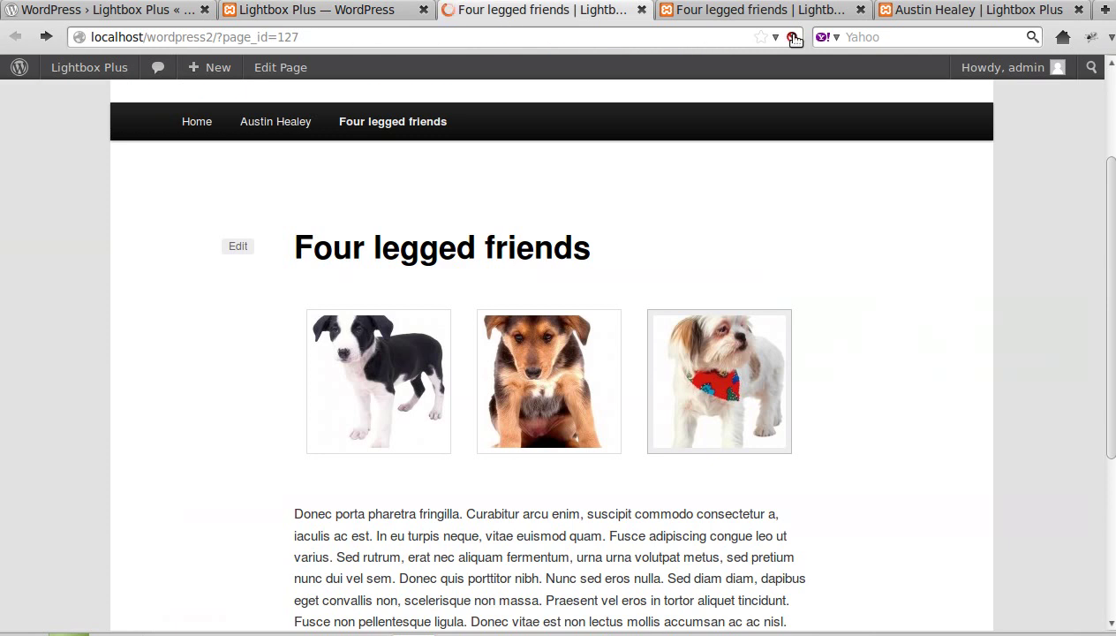
Open and close each of the three puppy images, confirming they now appear in a lightbox.
{"action": "left_click", "coordinate": [376, 358]}
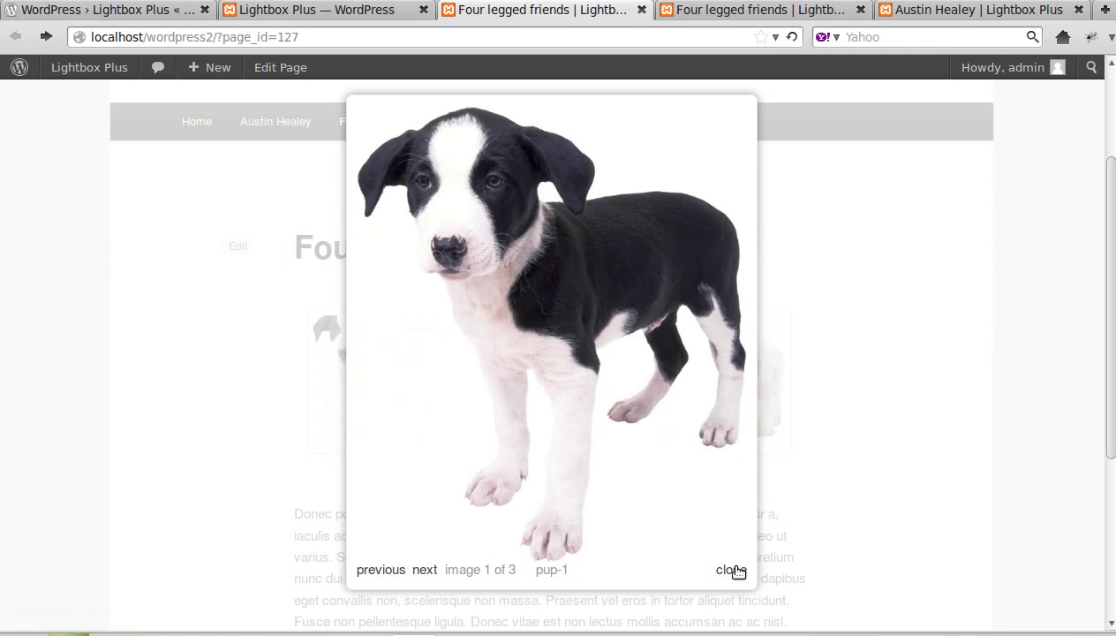
{"action": "left_click", "coordinate": [732, 569]}
{"action": "left_click", "coordinate": [599, 462]}
{"action": "left_click", "coordinate": [700, 571]}
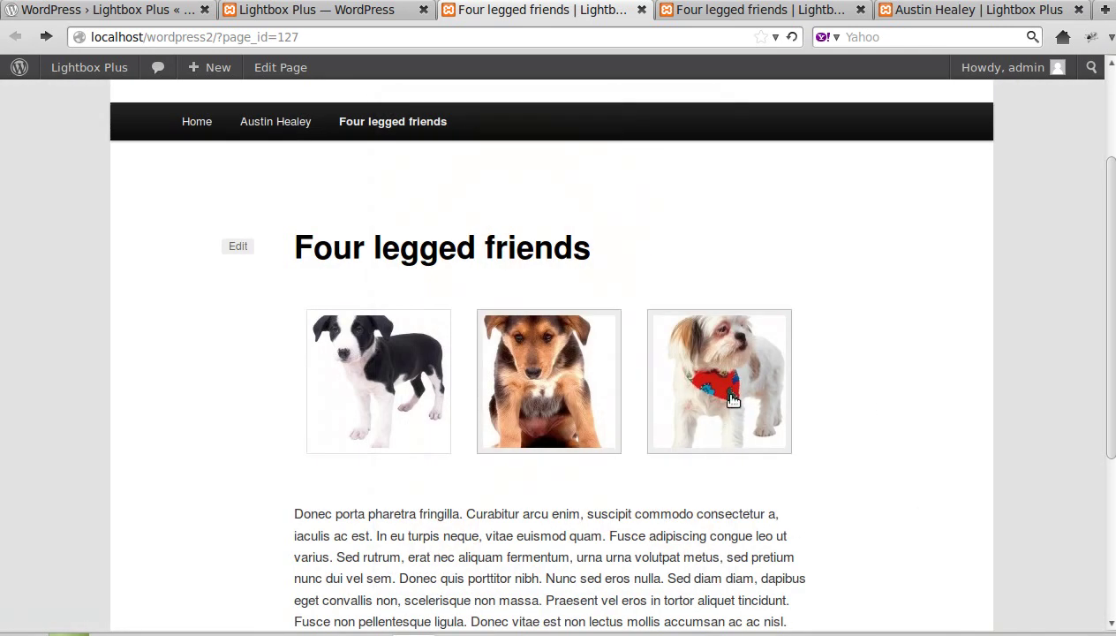
{"action": "left_click", "coordinate": [727, 394]}
{"action": "left_click", "coordinate": [700, 572]}
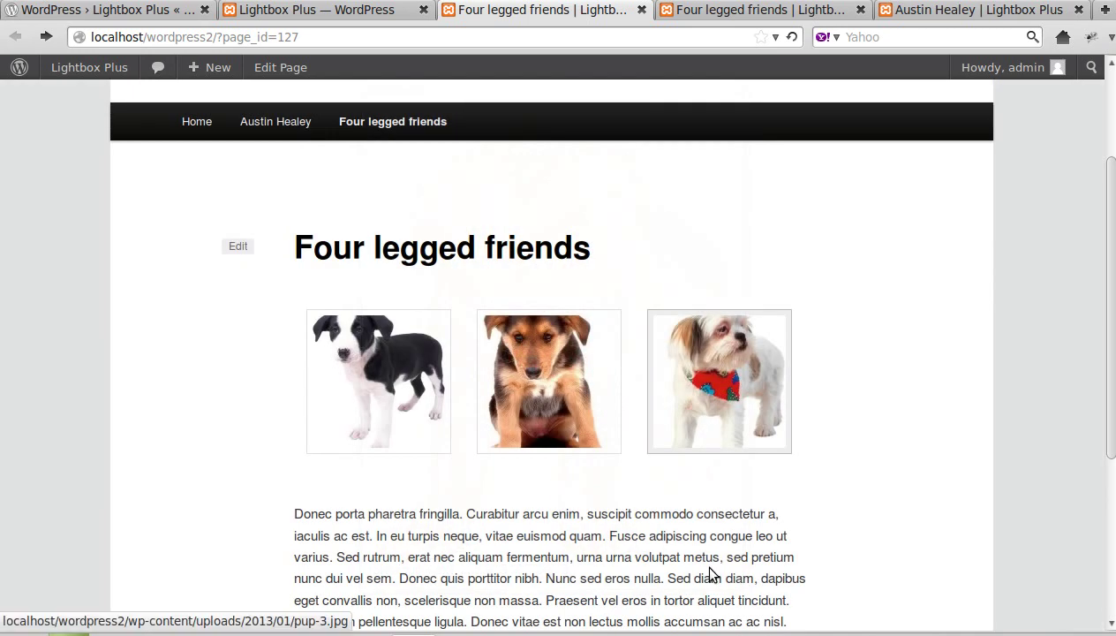
Glance at the Lightbox Plus options, then open the Four legged friends page for editing.
{"action": "left_click", "coordinate": [362, 12]}
{"action": "left_click", "coordinate": [473, 14]}
{"action": "left_click", "coordinate": [238, 247]}
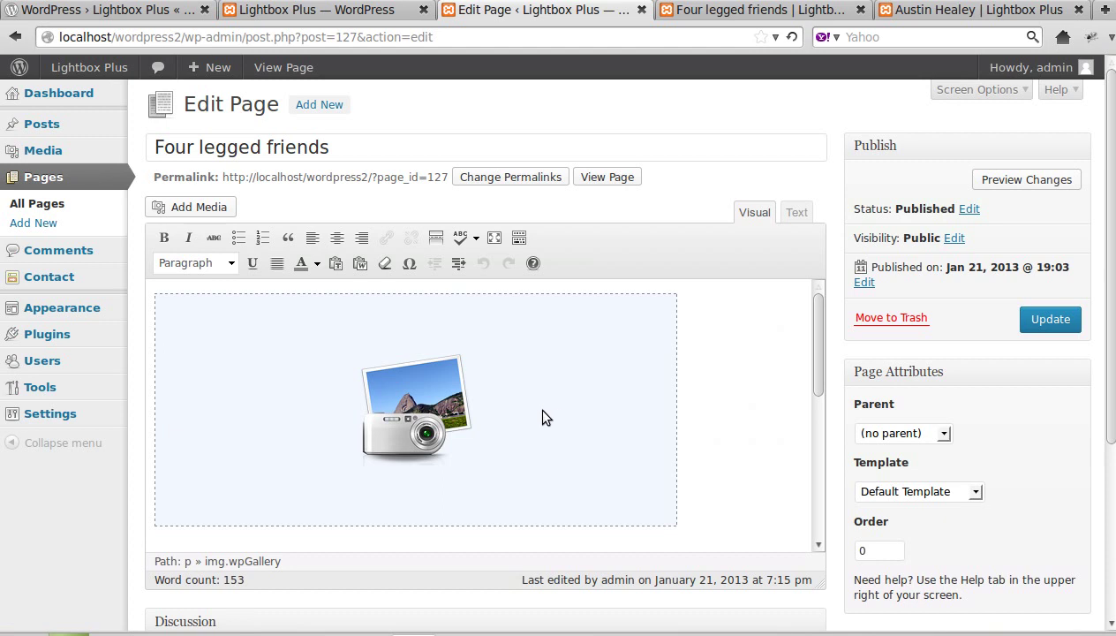
Keep the puppy gallery's Link To set to Media File and update the gallery on the page.
{"action": "left_click", "coordinate": [458, 392]}
{"action": "left_click", "coordinate": [173, 311]}
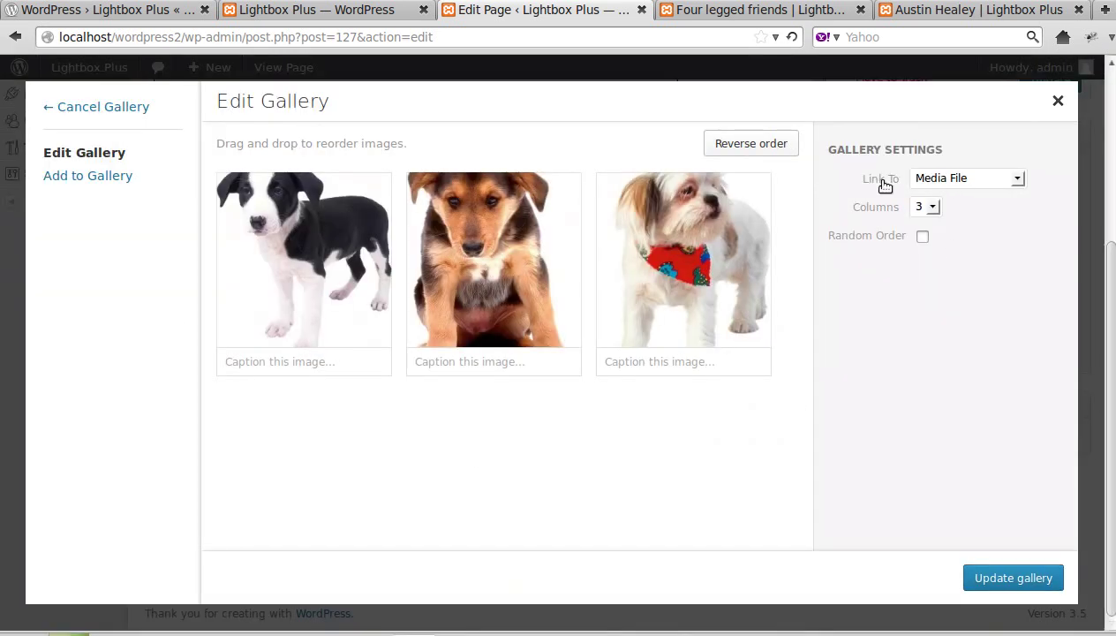
{"action": "left_click", "coordinate": [918, 180]}
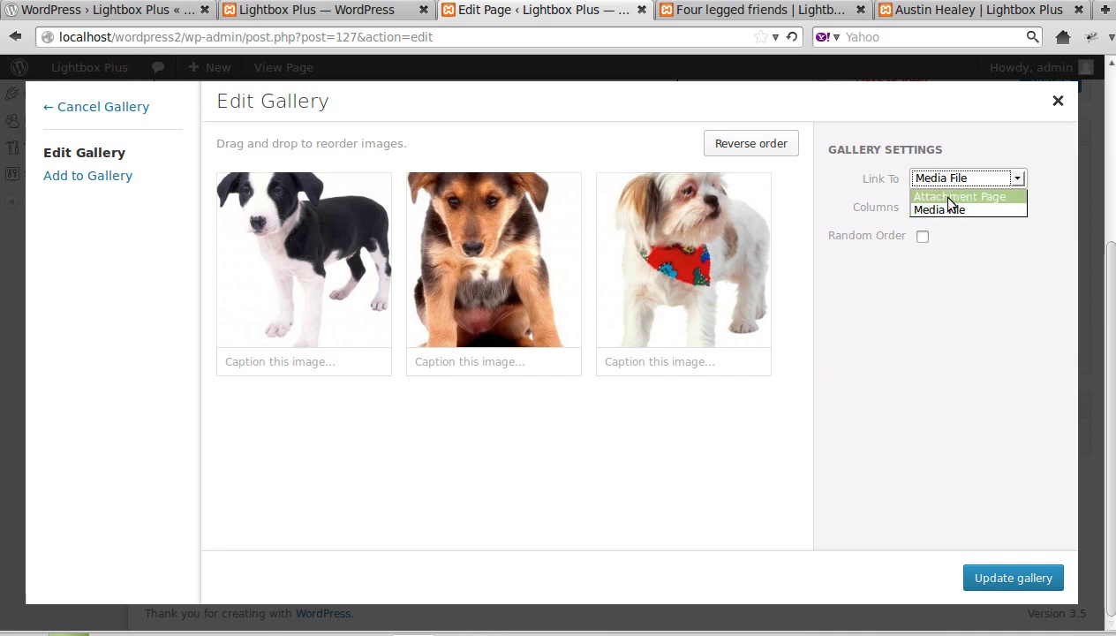
{"action": "left_click", "coordinate": [880, 181]}
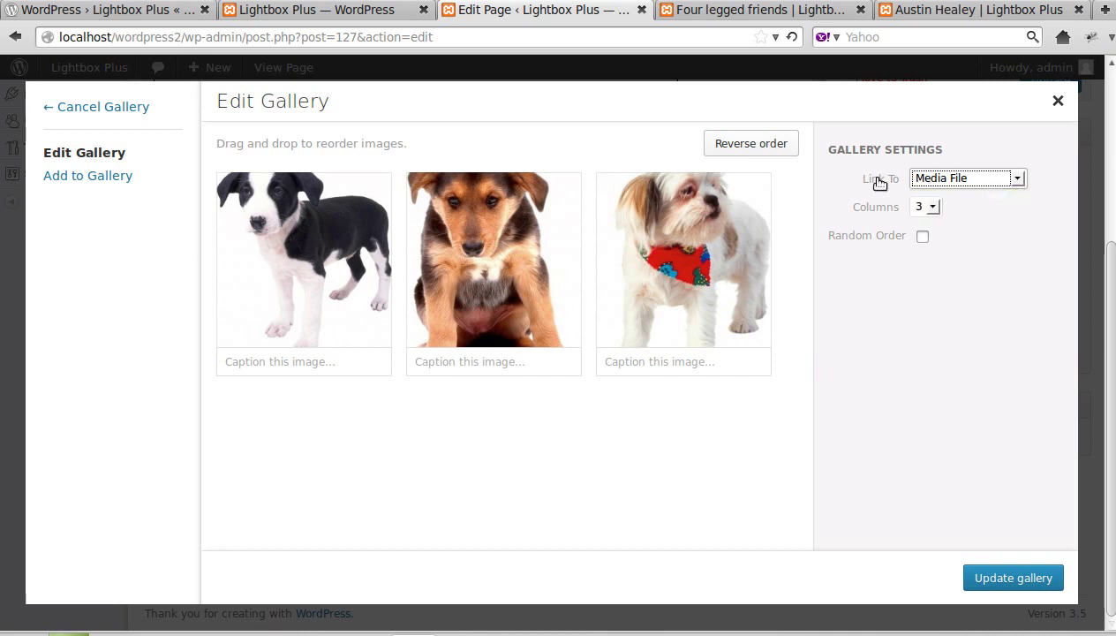
{"action": "left_click", "coordinate": [708, 228]}
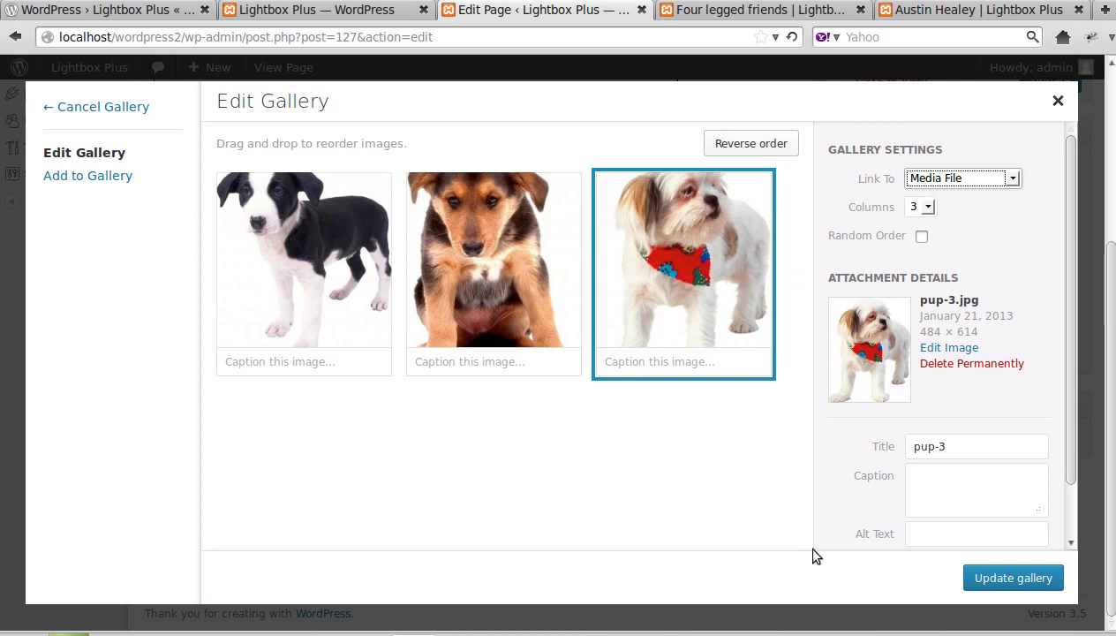
{"action": "left_click", "coordinate": [1013, 578]}
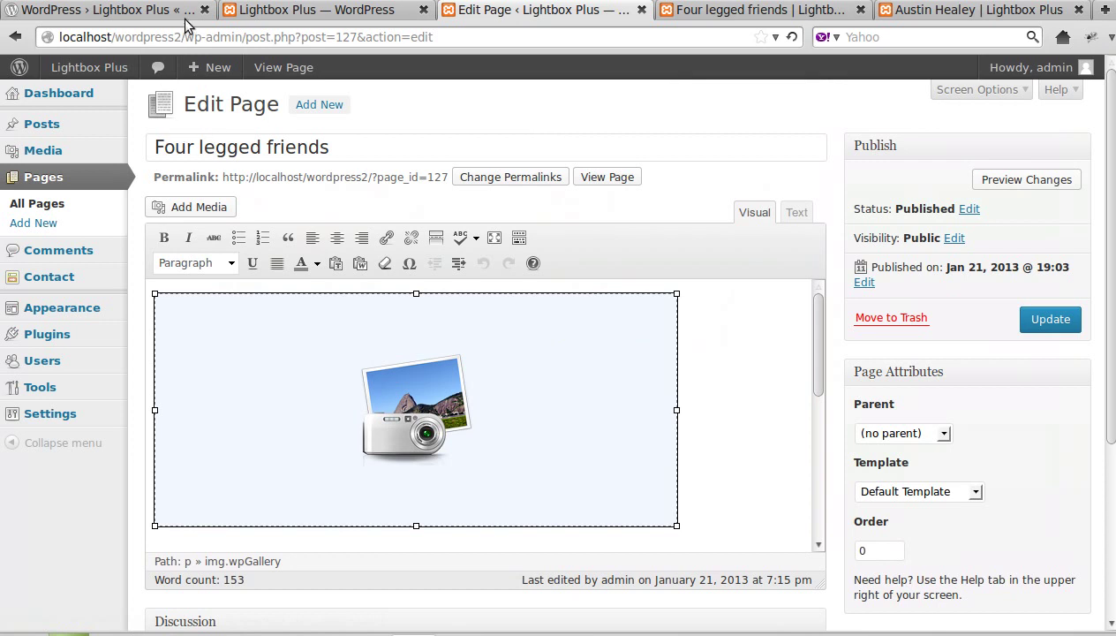
Return to the Lightbox Plus Options page and collapse the About Lightbox Plus panel.
{"action": "left_click", "coordinate": [269, 14]}
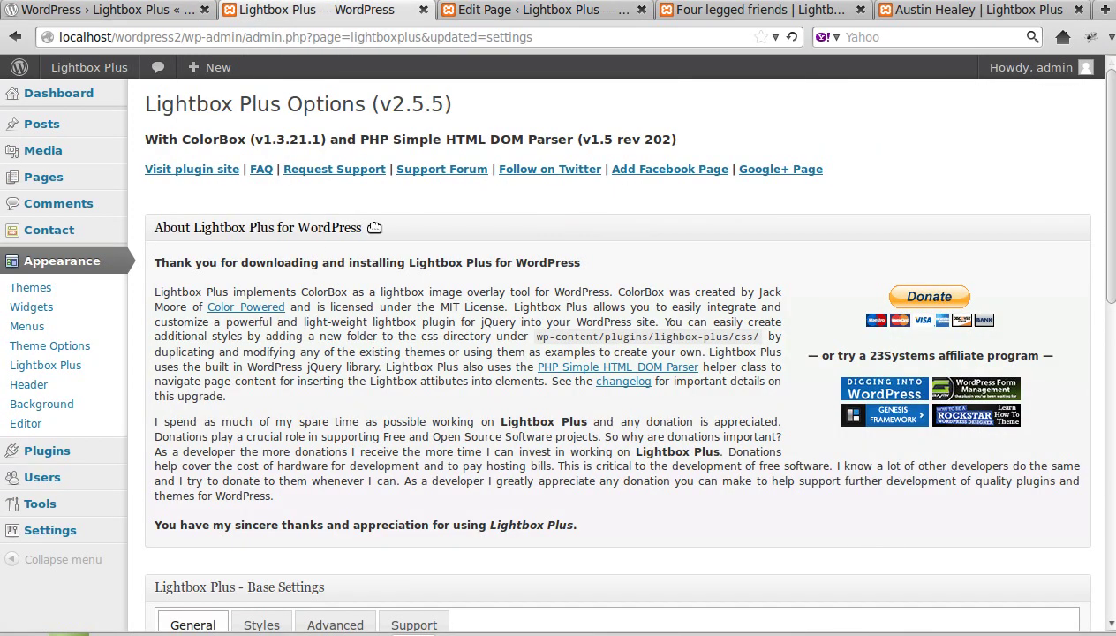
{"action": "left_click", "coordinate": [265, 227]}
{"action": "scroll", "coordinate": [433, 404], "scroll_direction": "down", "scroll_amount": 4}
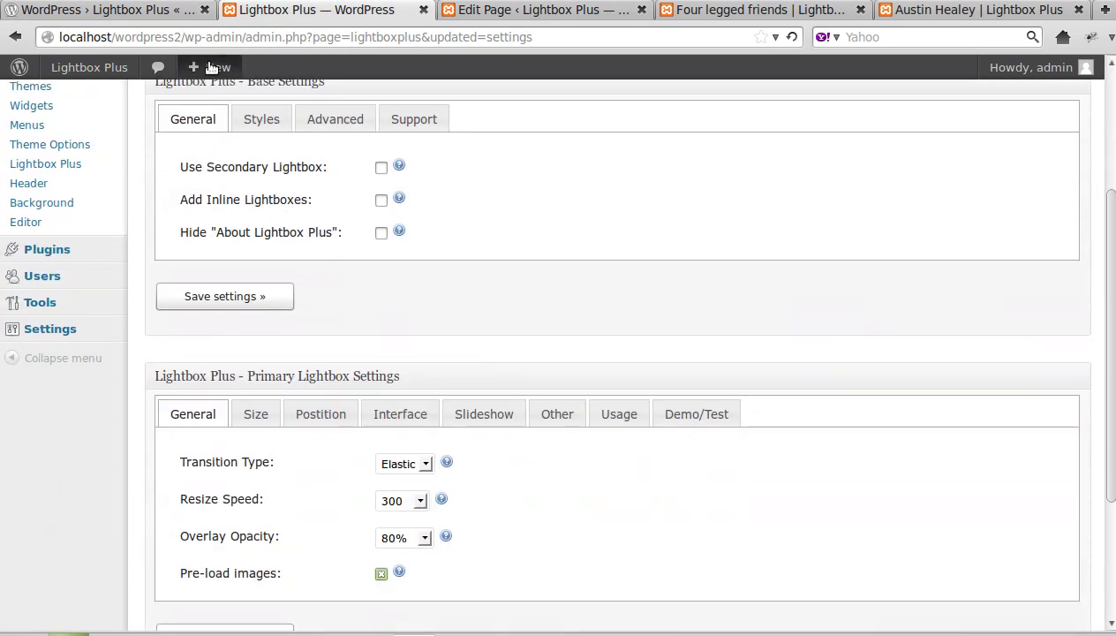
Browse the Styles, Advanced, Support, Size and Interface settings tabs.
{"action": "left_click", "coordinate": [260, 119]}
{"action": "left_click", "coordinate": [324, 122]}
{"action": "left_click", "coordinate": [394, 125]}
{"action": "scroll", "coordinate": [579, 444], "scroll_direction": "down", "scroll_amount": 8}
{"action": "left_click", "coordinate": [256, 225]}
{"action": "scroll", "coordinate": [657, 487], "scroll_direction": "down", "scroll_amount": 5}
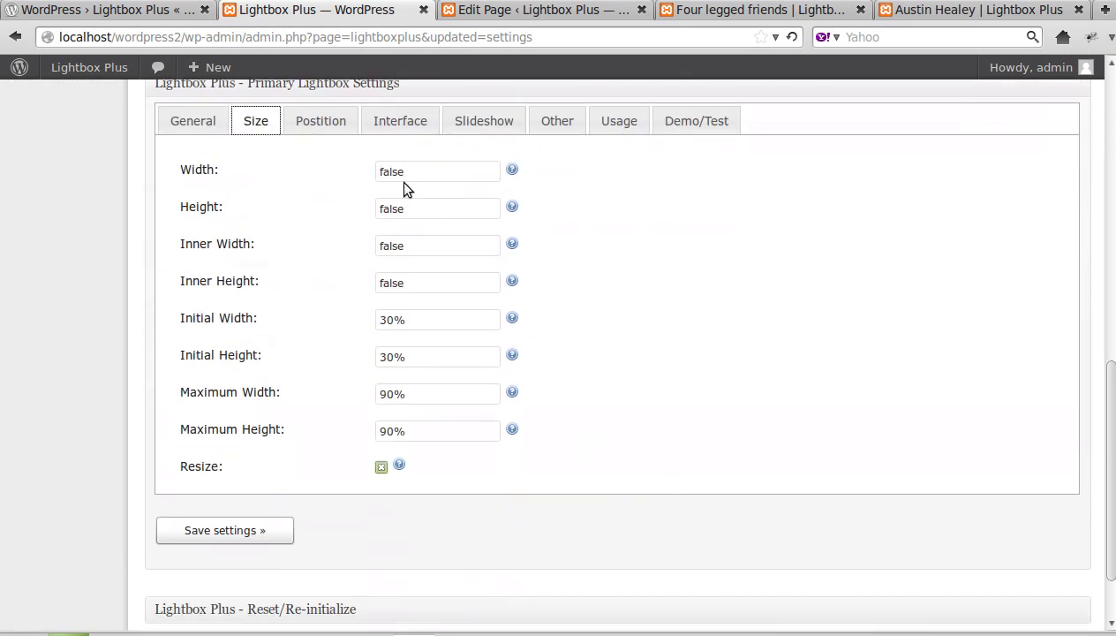
{"action": "left_click", "coordinate": [407, 119]}
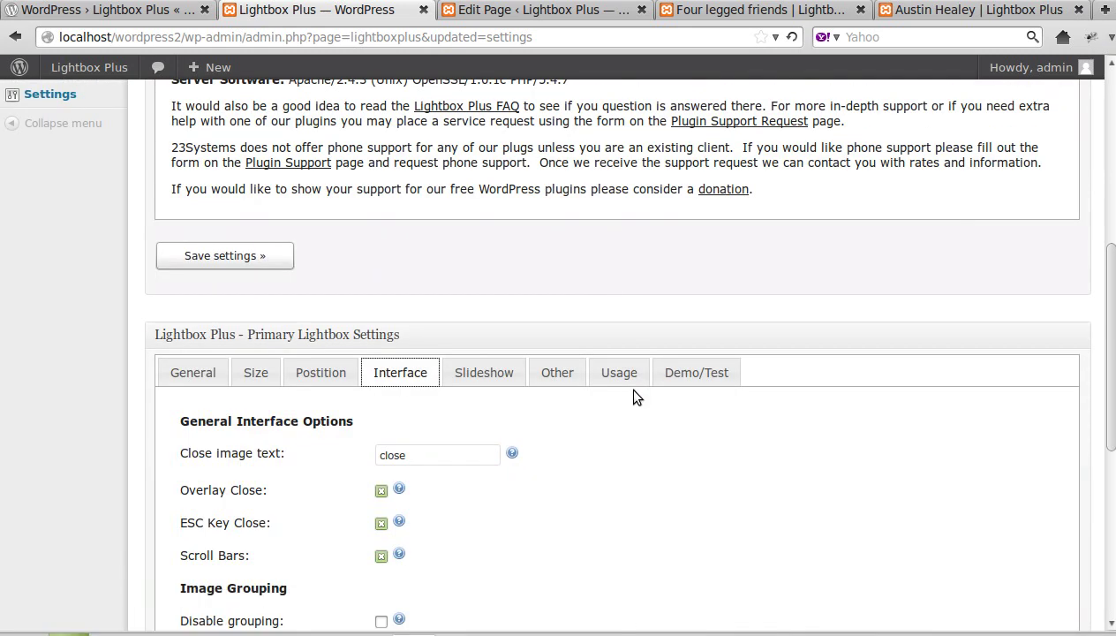
{"action": "scroll", "coordinate": [633, 397], "scroll_direction": "down", "scroll_amount": 7}
{"action": "scroll", "coordinate": [633, 397], "scroll_direction": "down", "scroll_amount": 2}
{"action": "scroll", "coordinate": [115, 477], "scroll_direction": "up", "scroll_amount": 15}
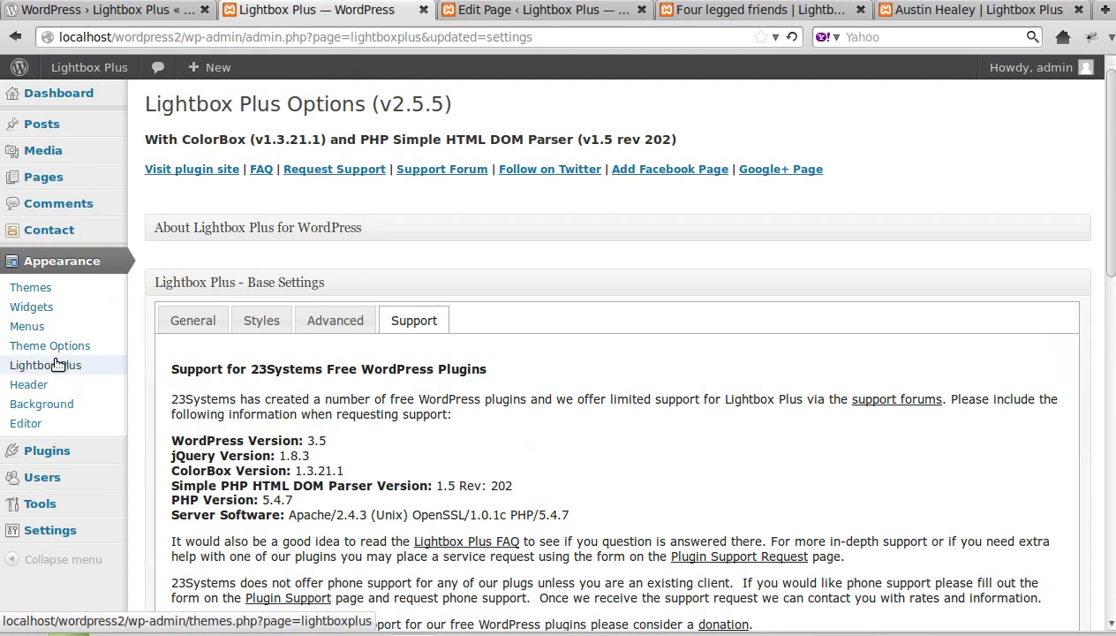
Expand the Reset/Re-initialize section to show its warning and reset option.
{"action": "scroll", "coordinate": [257, 429], "scroll_direction": "down", "scroll_amount": 12}
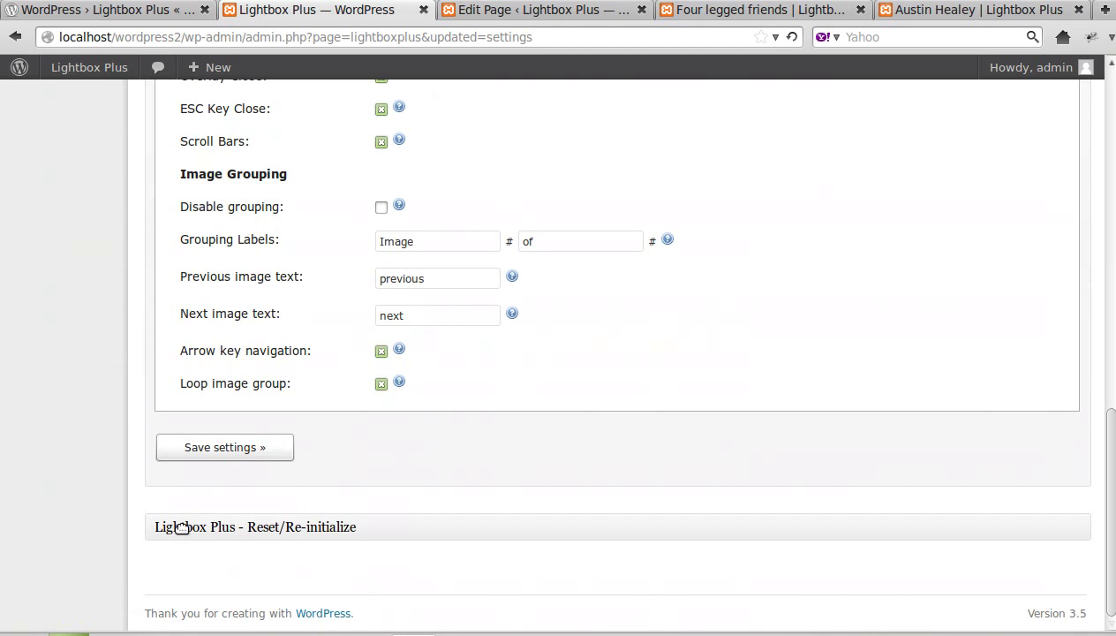
{"action": "left_click", "coordinate": [269, 527]}
{"action": "scroll", "coordinate": [424, 526], "scroll_direction": "down", "scroll_amount": 4}
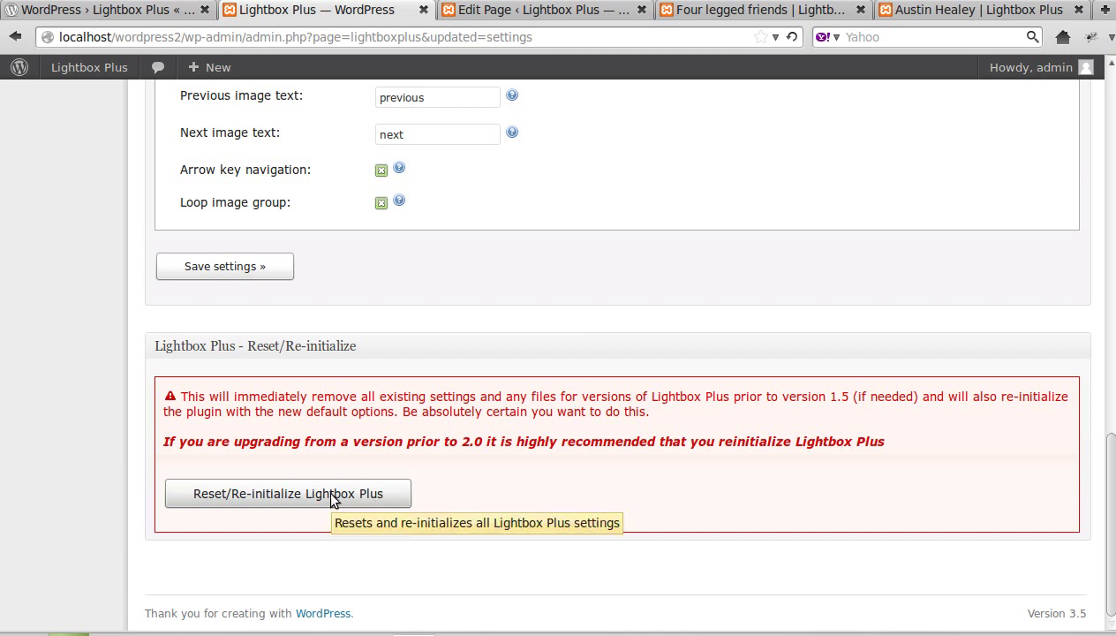
Expand the About Lightbox Plus panel again to show the donation appeal.
{"action": "scroll", "coordinate": [331, 497], "scroll_direction": "up", "scroll_amount": 15}
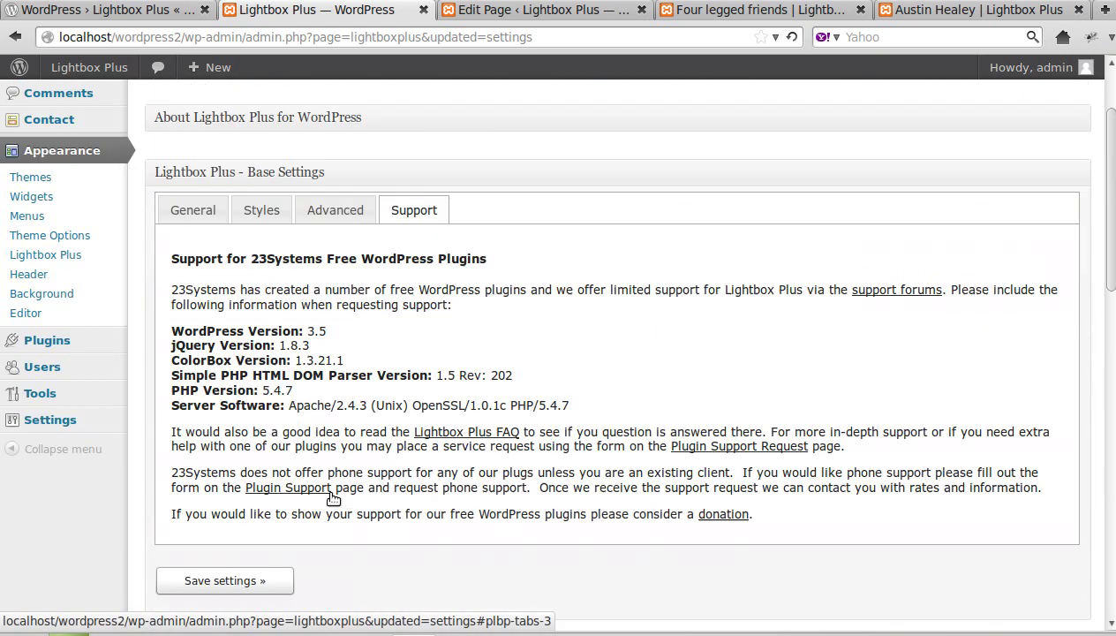
{"action": "scroll", "coordinate": [268, 313], "scroll_direction": "up", "scroll_amount": 2}
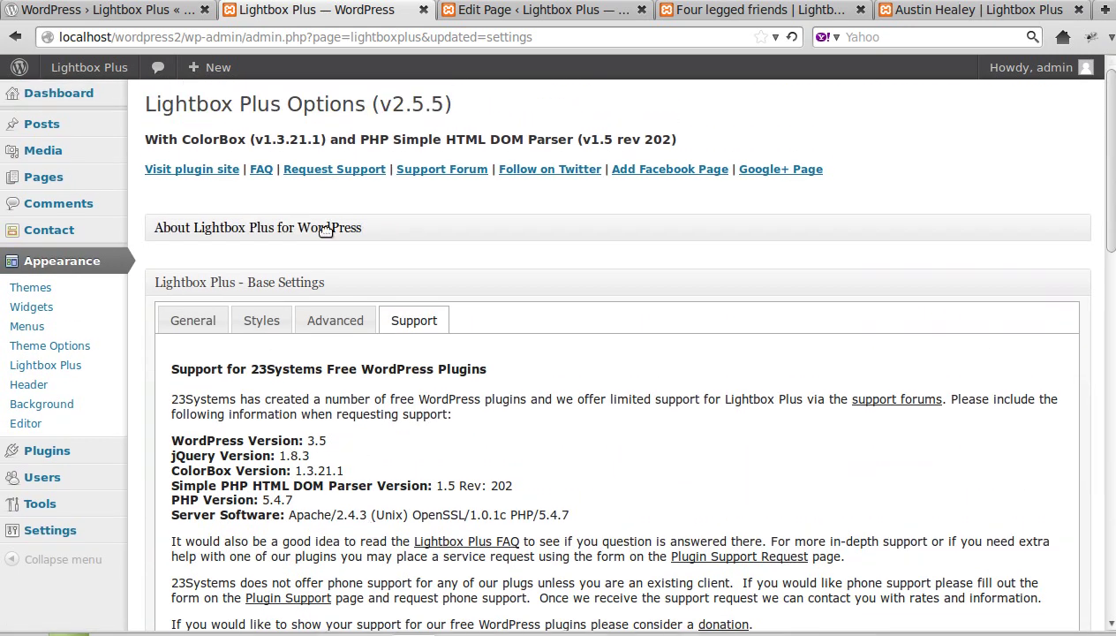
{"action": "left_click", "coordinate": [308, 231]}
{"action": "scroll", "coordinate": [268, 426], "scroll_direction": "down", "scroll_amount": 8}
{"action": "scroll", "coordinate": [269, 426], "scroll_direction": "down", "scroll_amount": 5}
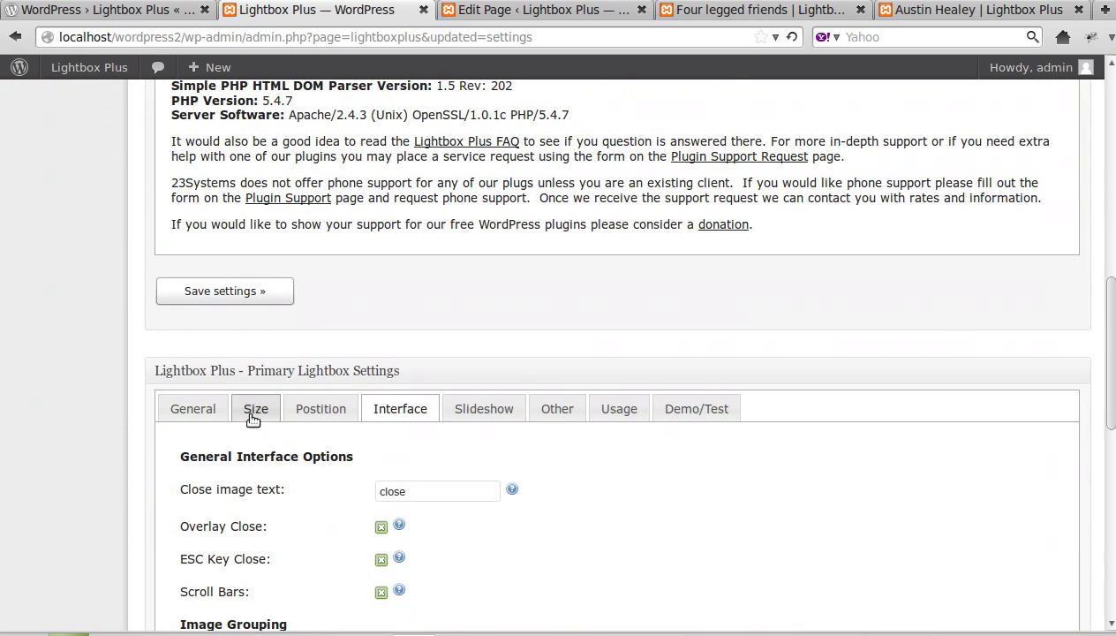
{"action": "scroll", "coordinate": [253, 415], "scroll_direction": "up", "scroll_amount": 5}
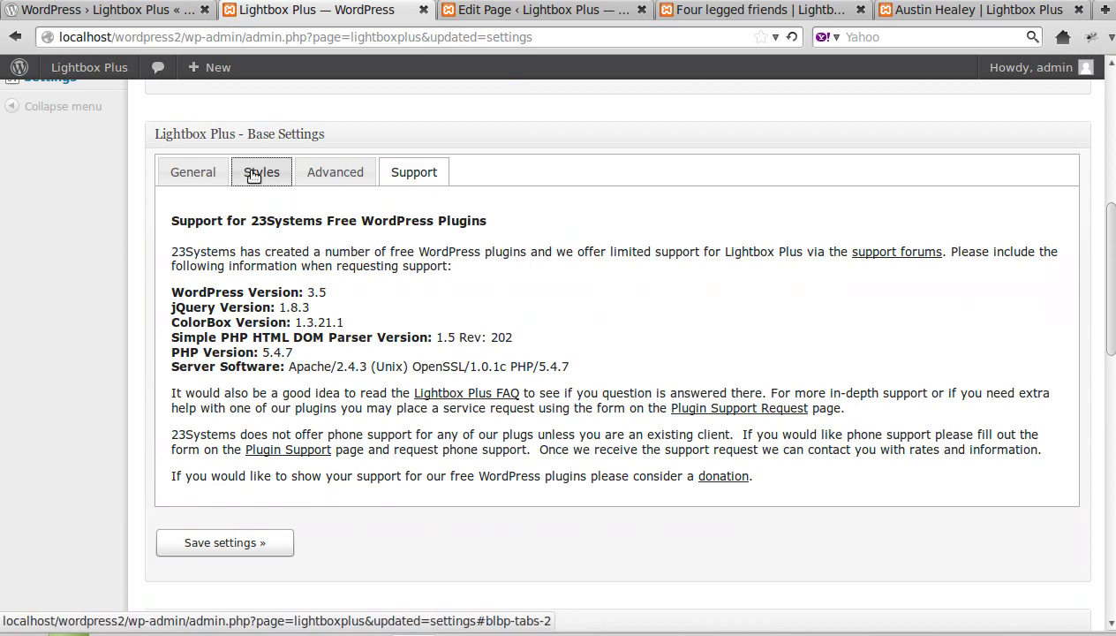
Tick Use Custom Styles on the Styles tab of the Lightbox Plus Base Settings.
{"action": "left_click", "coordinate": [260, 172]}
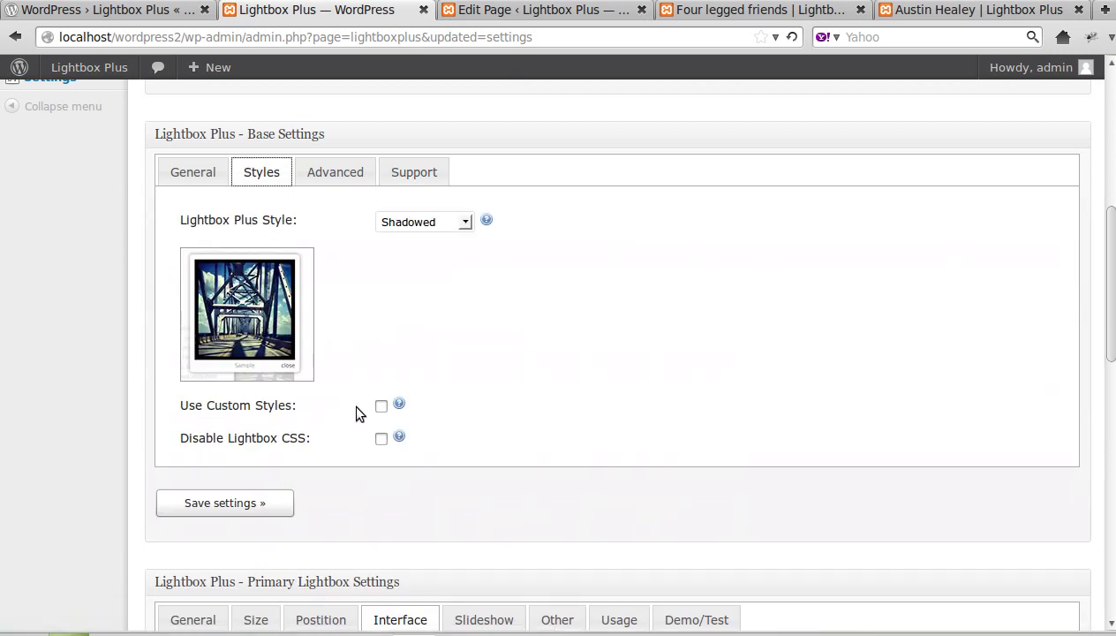
{"action": "left_click", "coordinate": [381, 407]}
{"action": "scroll", "coordinate": [519, 394], "scroll_direction": "down", "scroll_amount": 8}
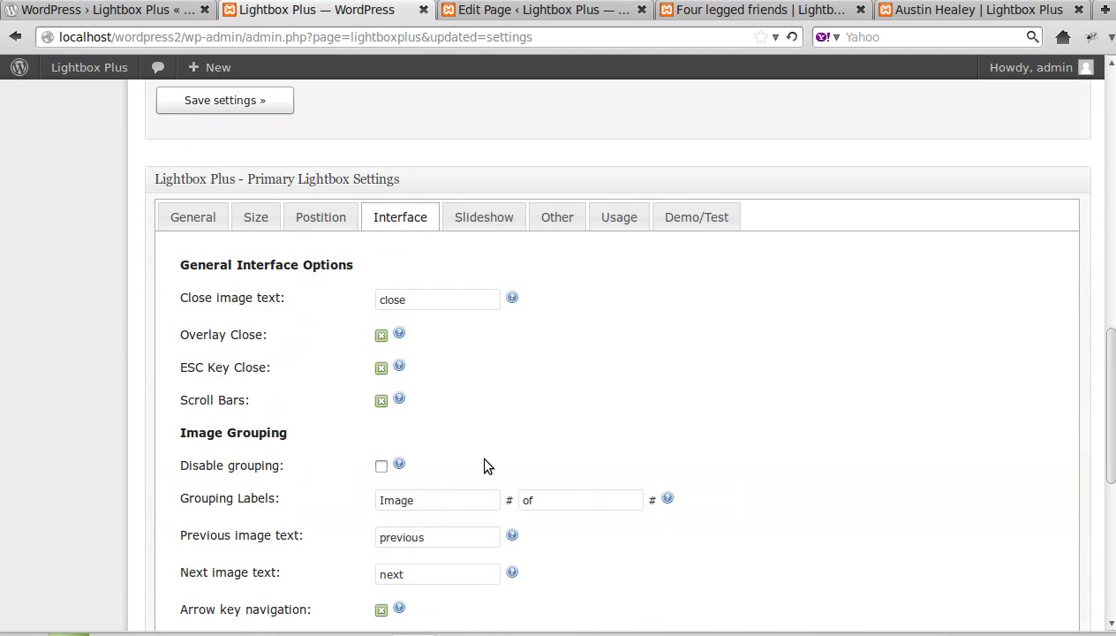
{"action": "scroll", "coordinate": [484, 465], "scroll_direction": "down", "scroll_amount": 9}
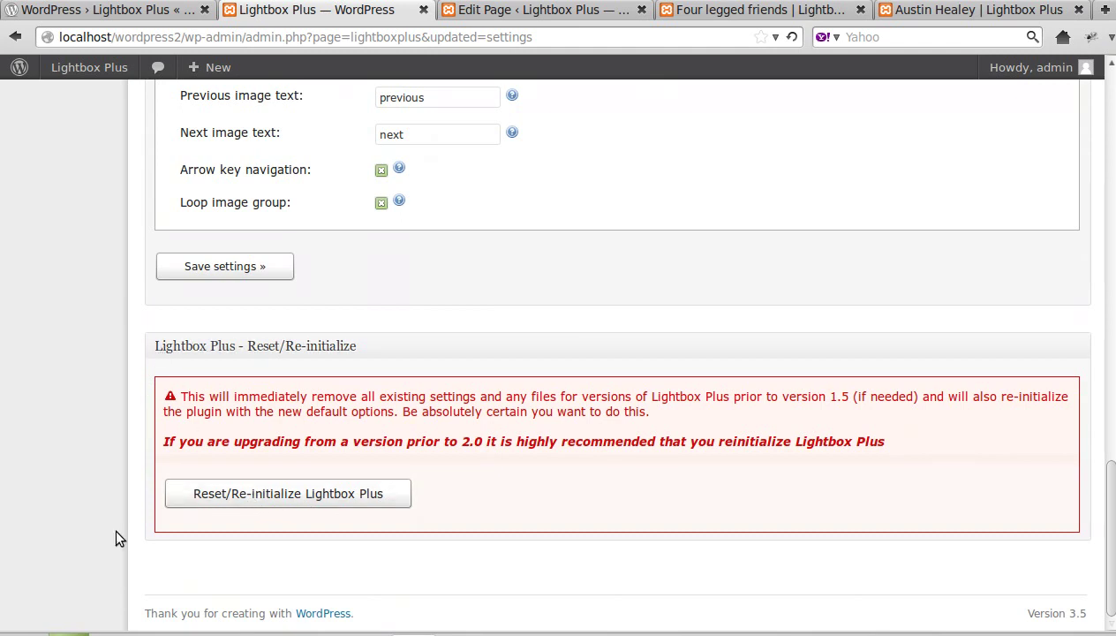
{"action": "scroll", "coordinate": [116, 537], "scroll_direction": "up", "scroll_amount": 20}
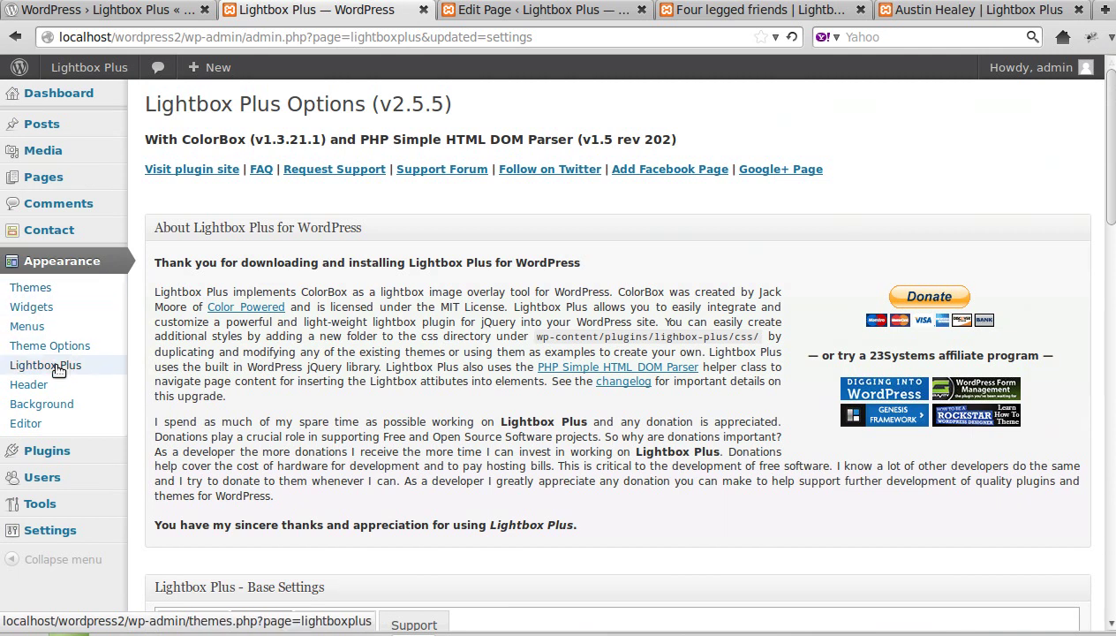
{"action": "scroll", "coordinate": [342, 456], "scroll_direction": "down", "scroll_amount": 20}
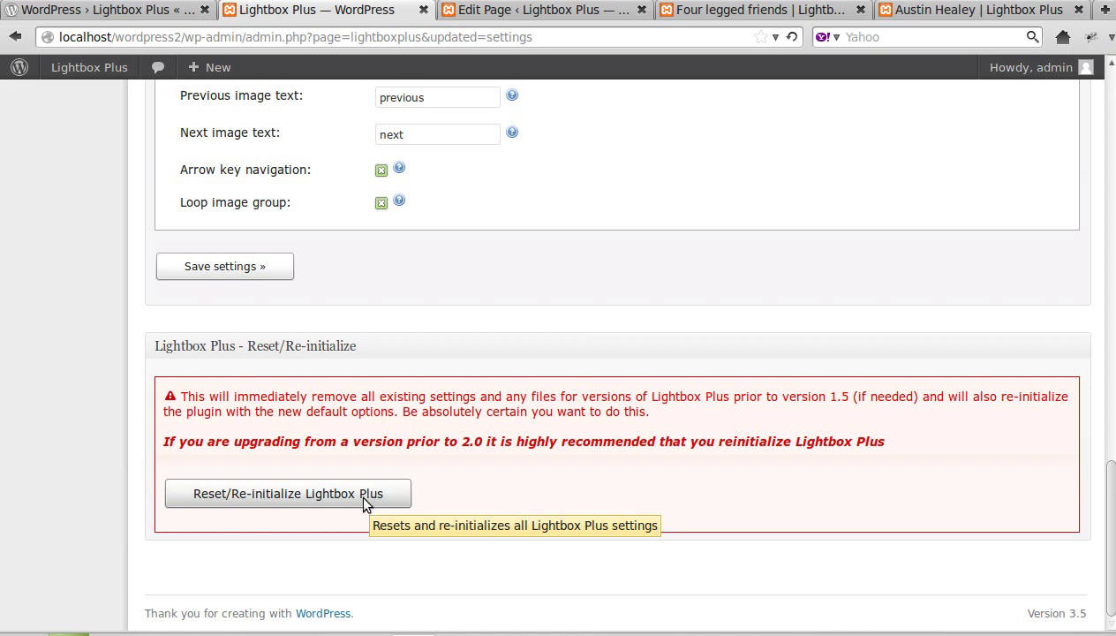
Read the 'Opening wp gallery images in Lightbox plus.pdf' guide down to its reset steps.
{"action": "key", "text": "alt+Tab"}
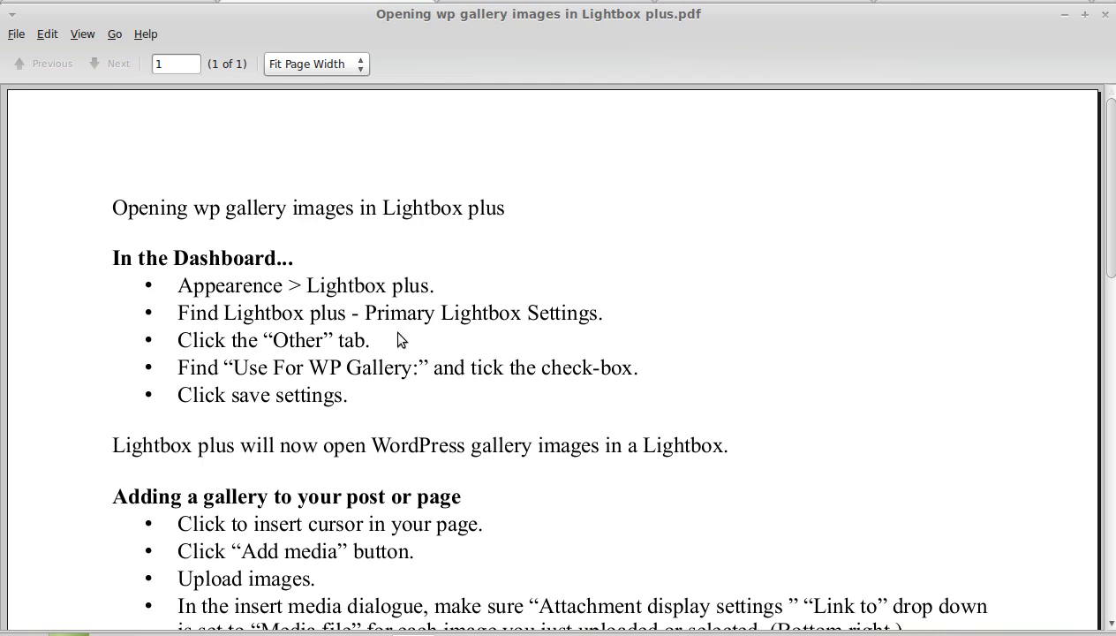
{"action": "scroll", "coordinate": [399, 334], "scroll_direction": "down", "scroll_amount": 3}
{"action": "scroll", "coordinate": [400, 340], "scroll_direction": "up", "scroll_amount": 1}
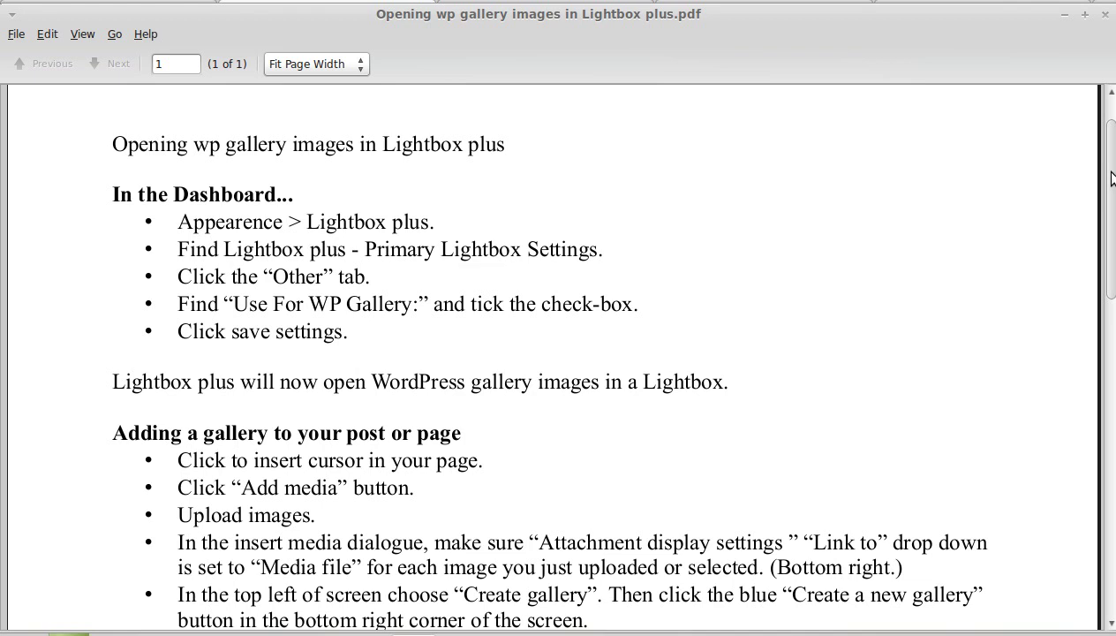
{"action": "left_click_drag", "start_coordinate": [1111, 179], "coordinate": [1112, 350]}
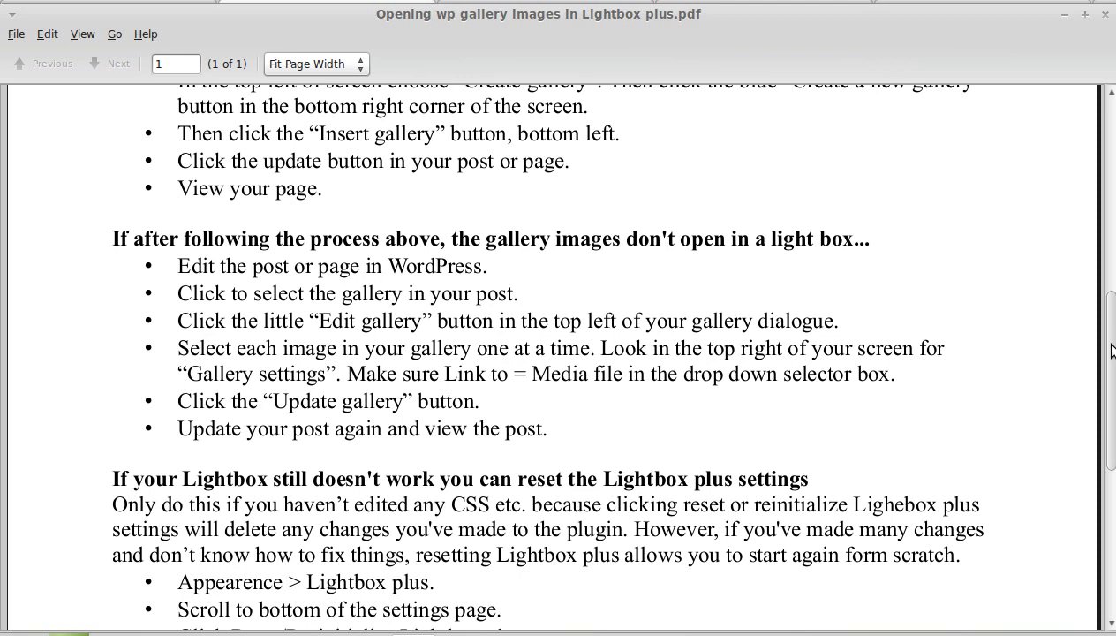
{"action": "scroll", "coordinate": [1112, 351], "scroll_direction": "down", "scroll_amount": 3}
{"action": "scroll", "coordinate": [1113, 350], "scroll_direction": "down", "scroll_amount": 2}
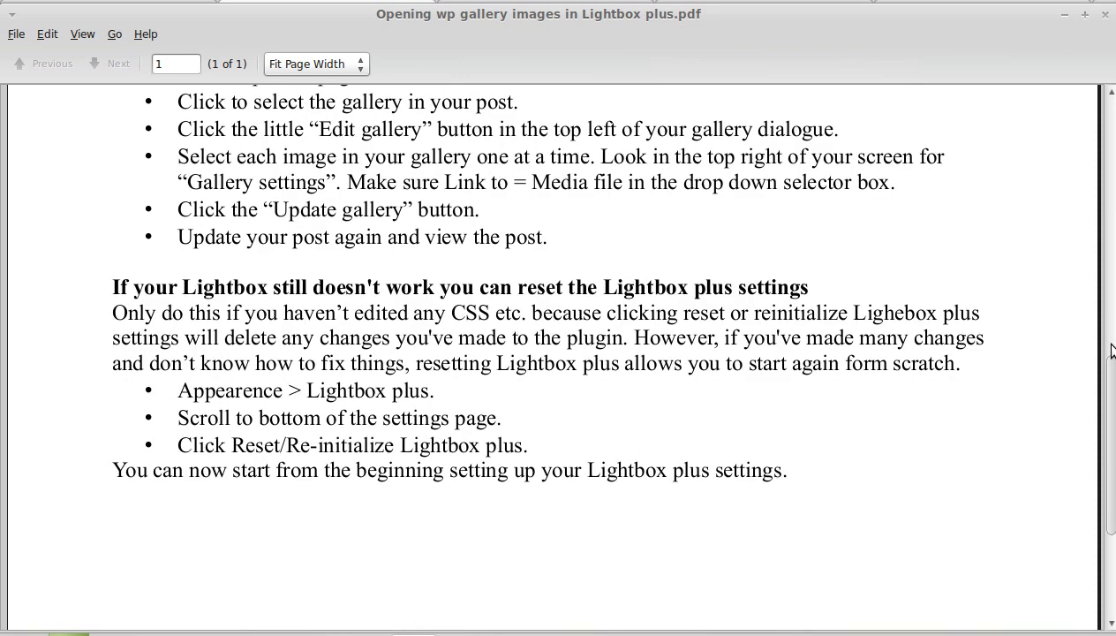